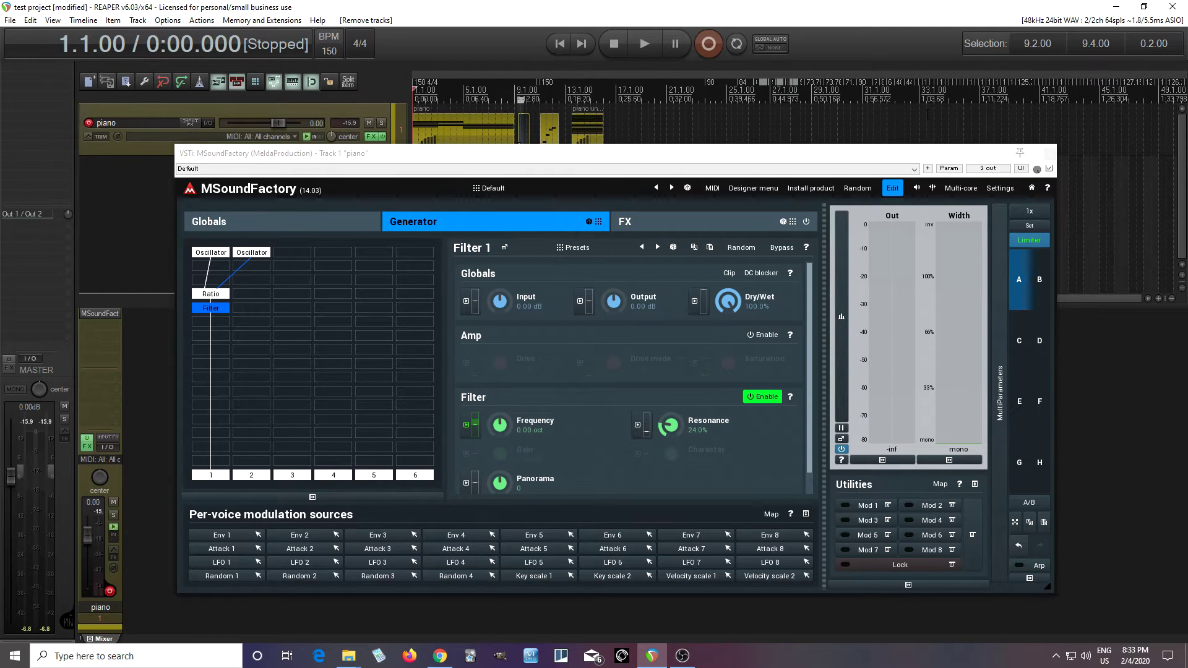
# - Show Oscillator 1's settings, a Saw shape at -12.0 dB, in the Generator matrix
pyautogui.click(217, 254)
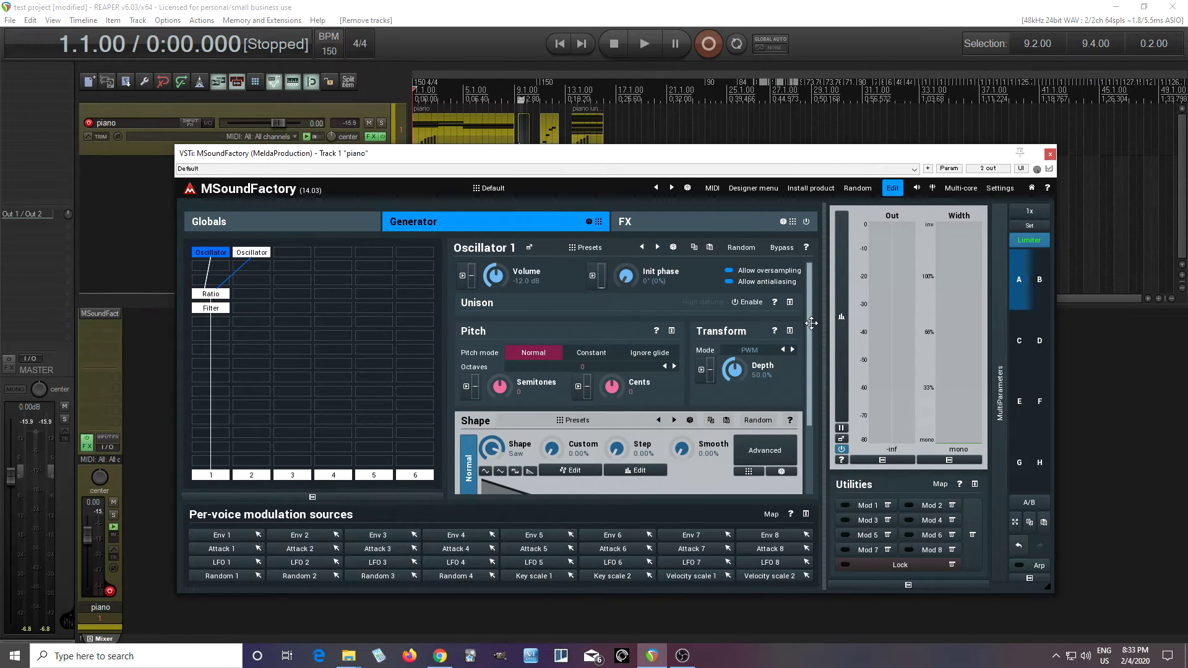
pyautogui.moveTo(811, 323); pyautogui.dragTo(814, 282)
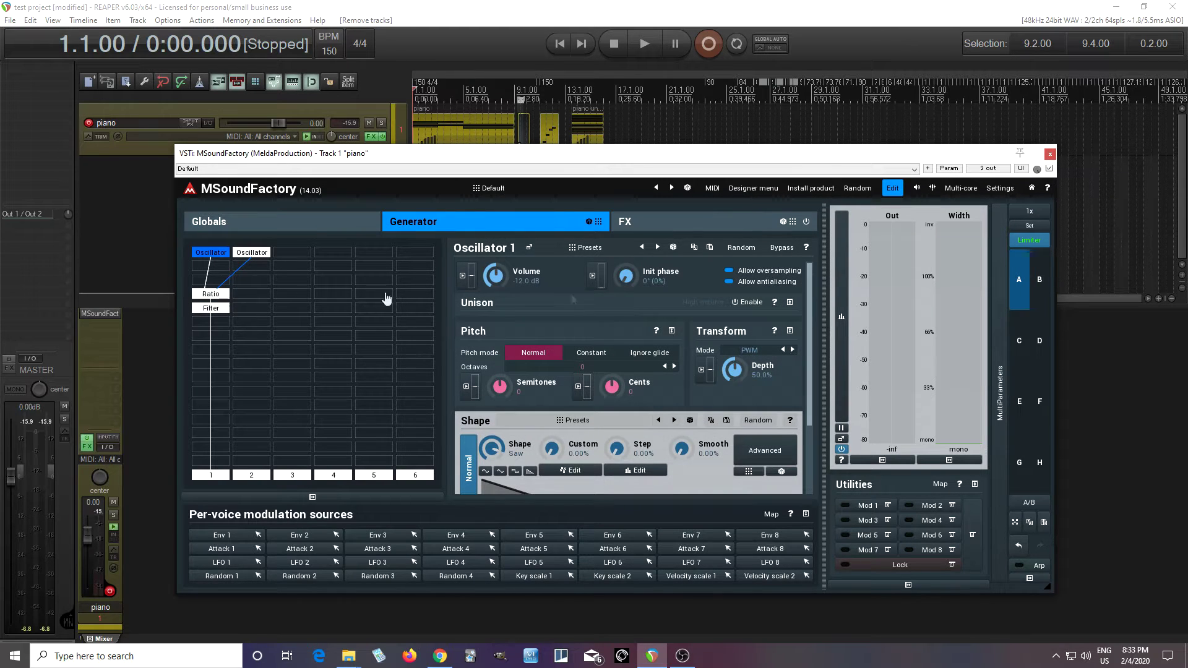
pyautogui.click(252, 252)
pyautogui.moveTo(806, 327); pyautogui.dragTo(815, 294)
pyautogui.click(224, 297)
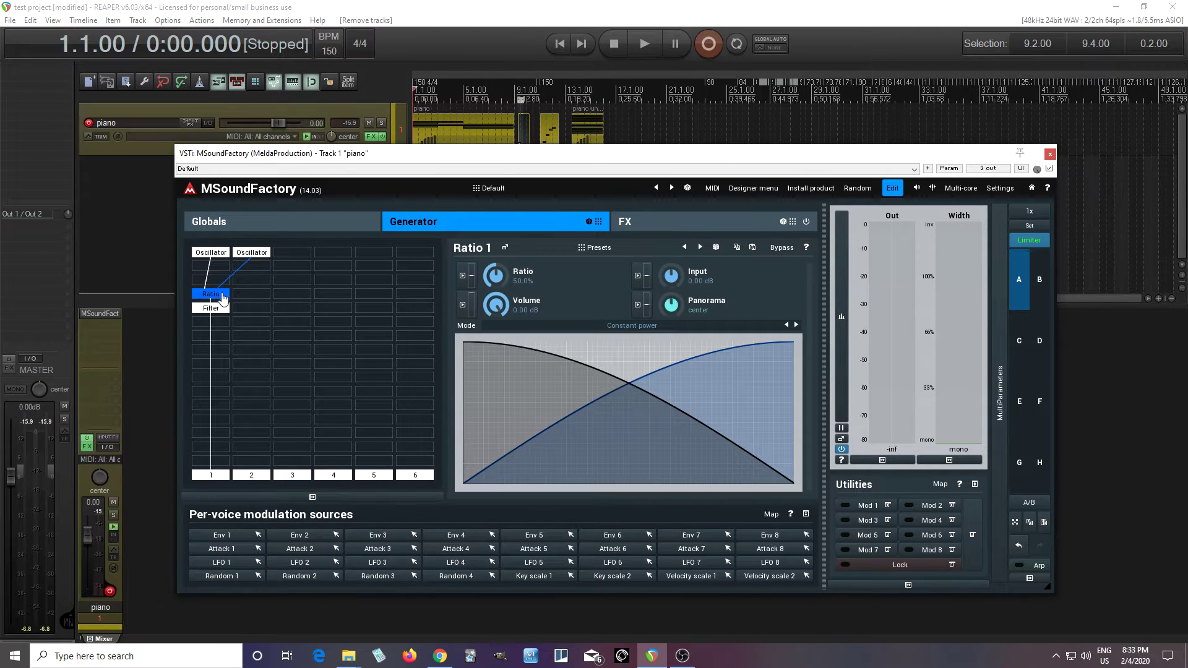
pyautogui.click(221, 309)
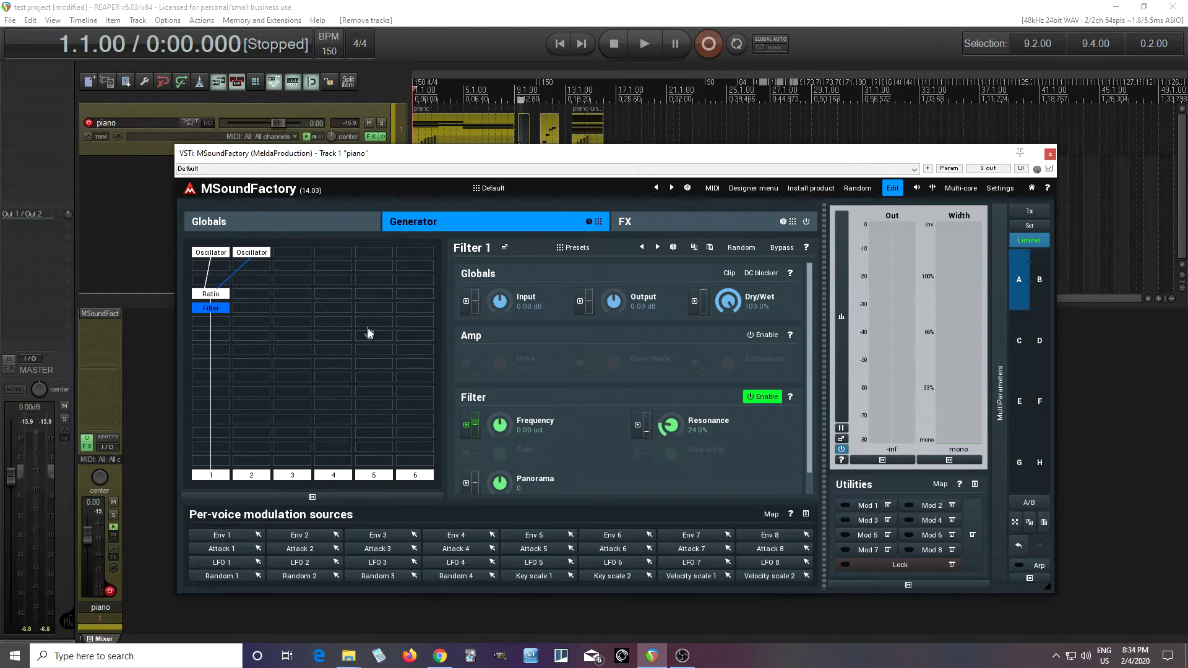
pyautogui.click(338, 231)
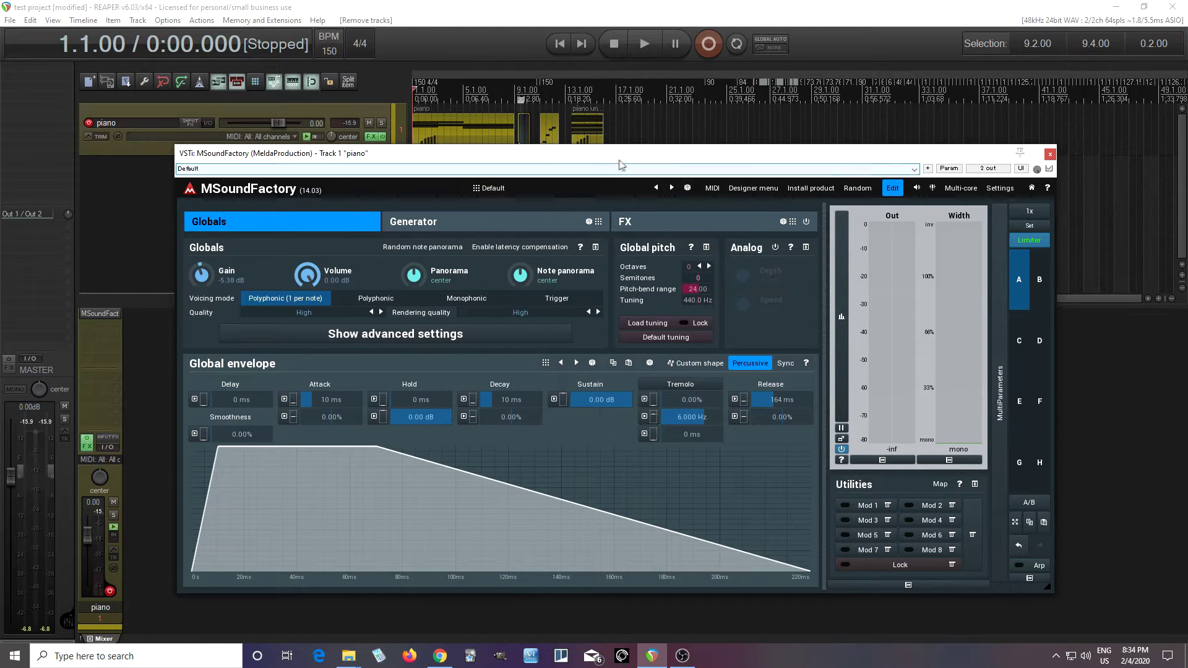
# - Nudge the plugin window aside and play the piano patch once without drift
pyautogui.moveTo(621, 165); pyautogui.dragTo(647, 179)
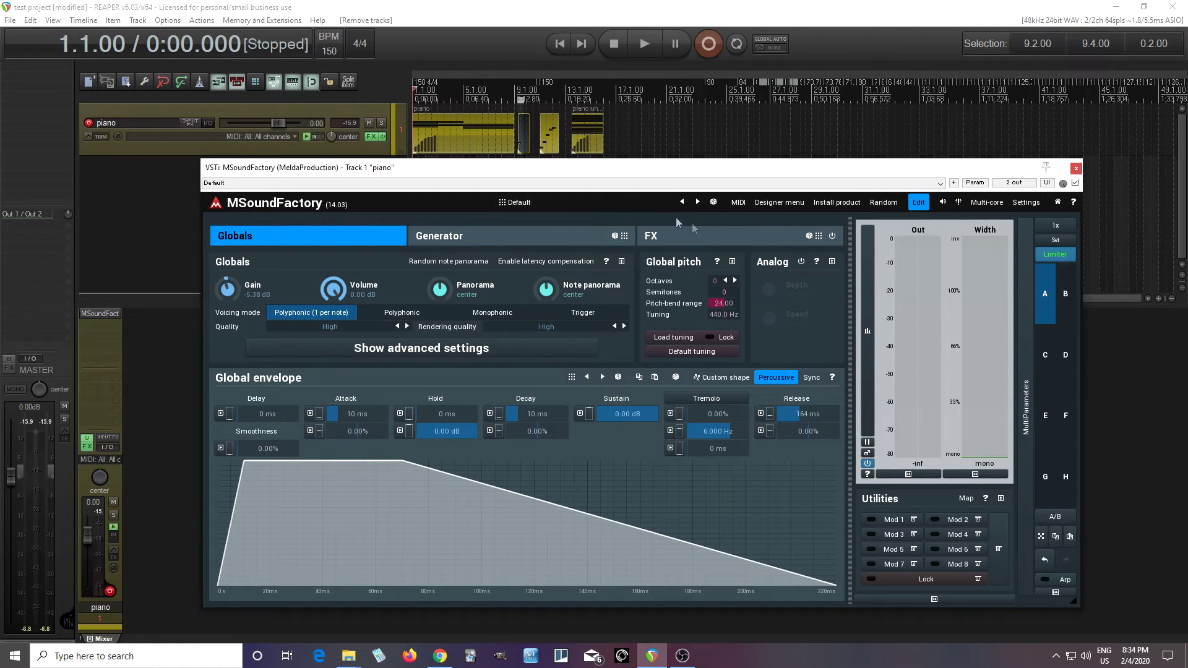
pyautogui.click(644, 51)
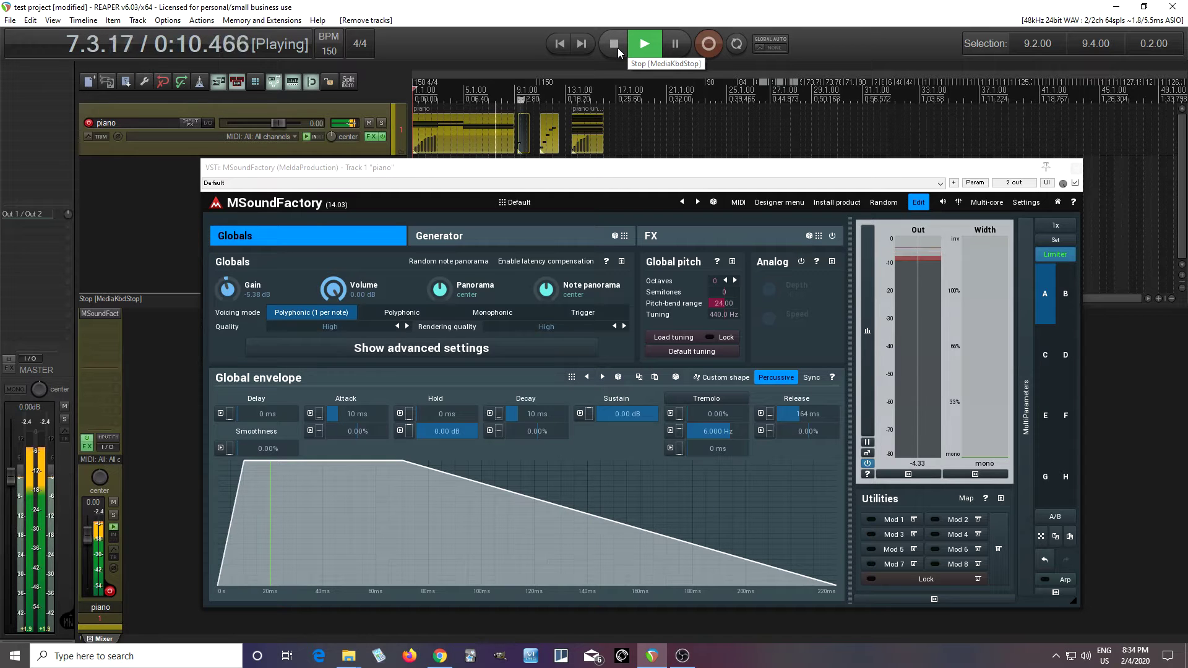
pyautogui.click(618, 47)
# - Switch Analog drift on at 10.0% depth and play the track to hear it
pyautogui.click(801, 261)
pyautogui.click(644, 48)
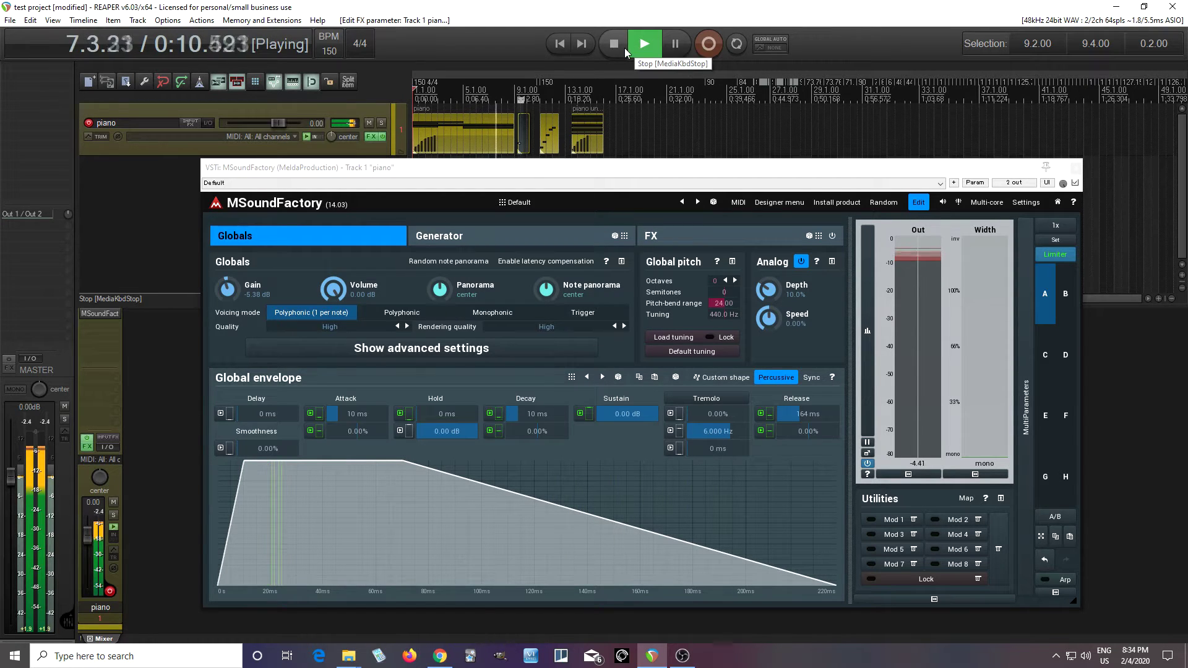
pyautogui.click(625, 47)
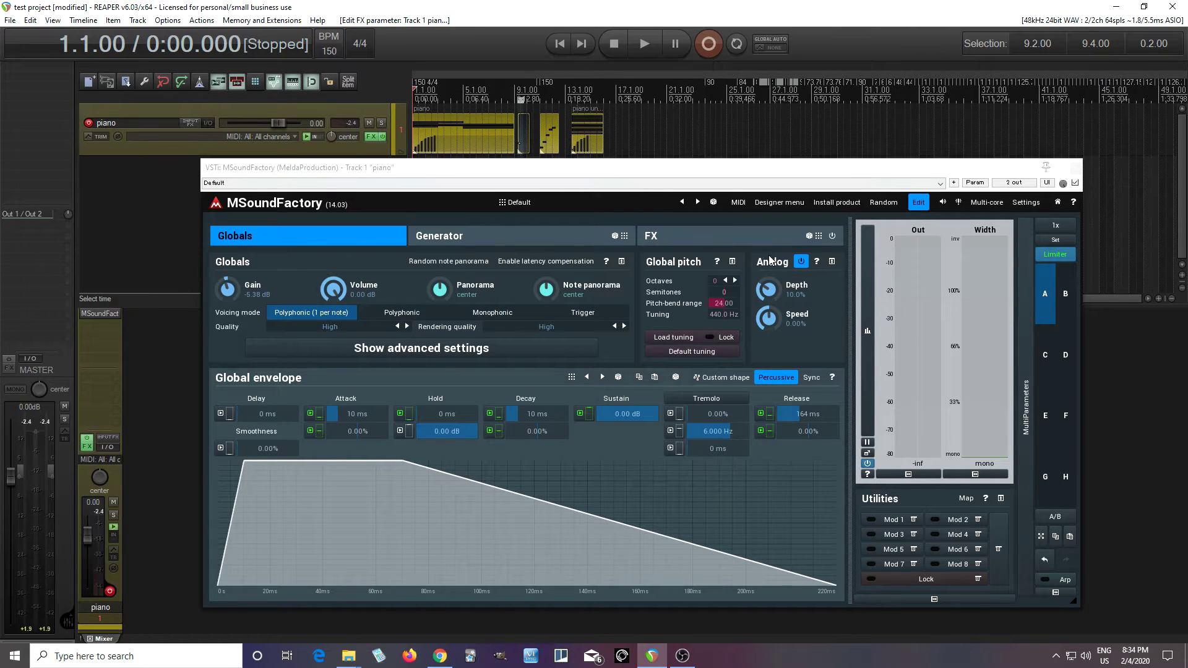
# - Play the piano with Analog drift off, then on again, to compare
pyautogui.click(801, 260)
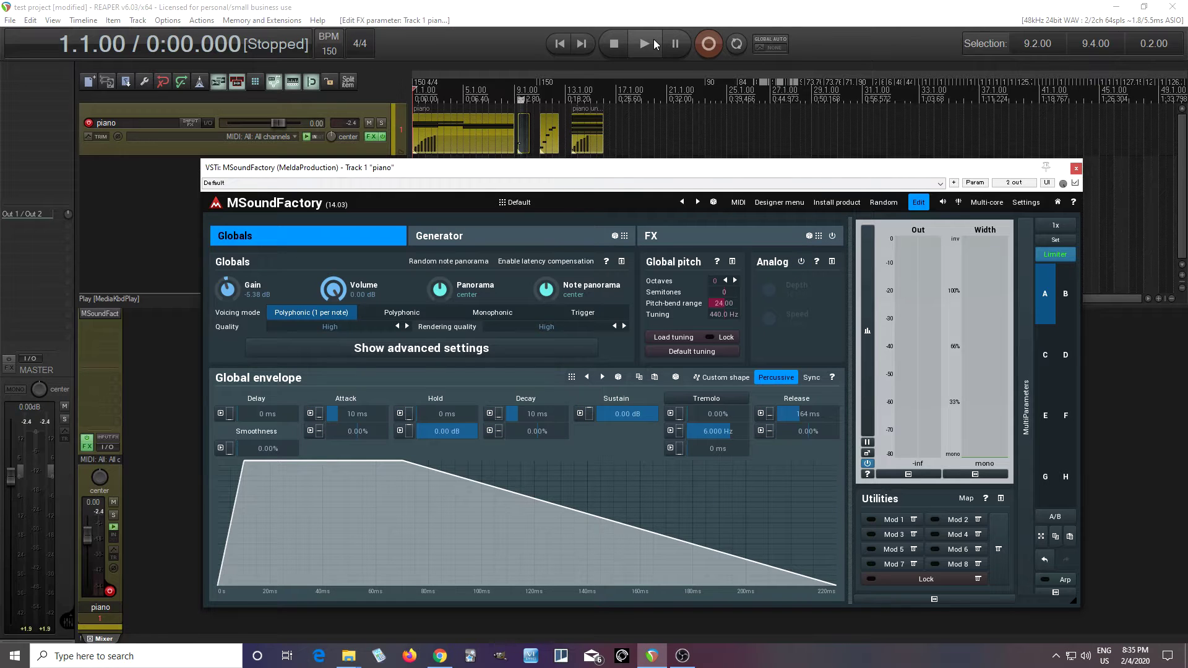
pyautogui.click(629, 48)
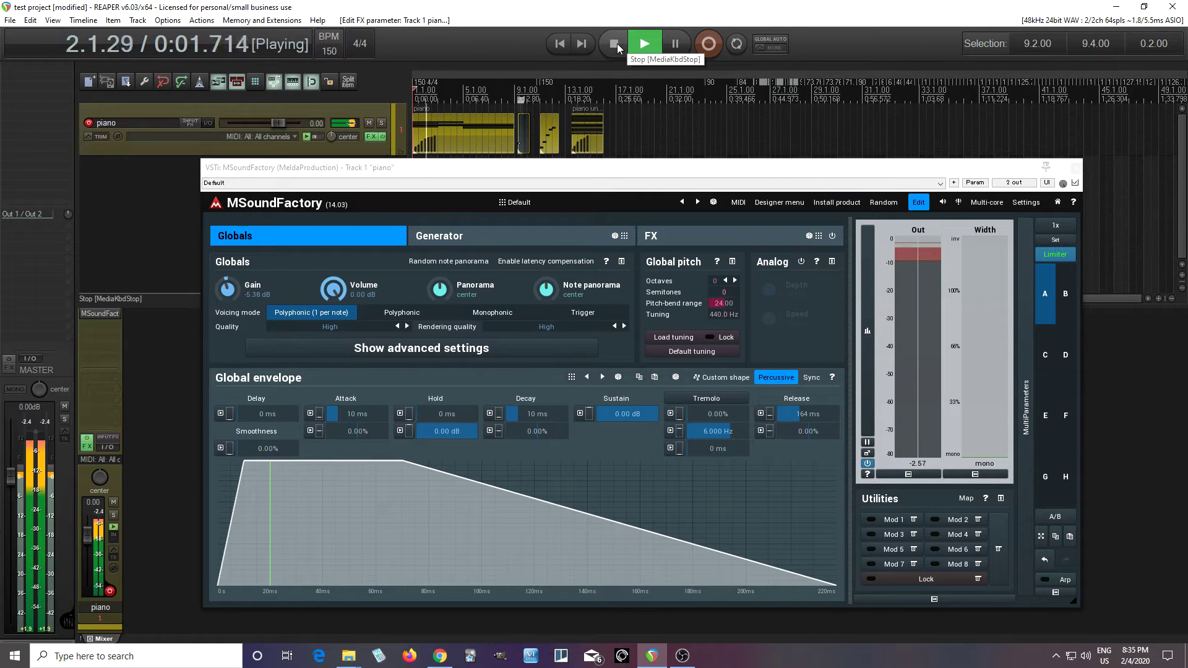
pyautogui.click(618, 43)
pyautogui.click(801, 261)
pyautogui.click(650, 47)
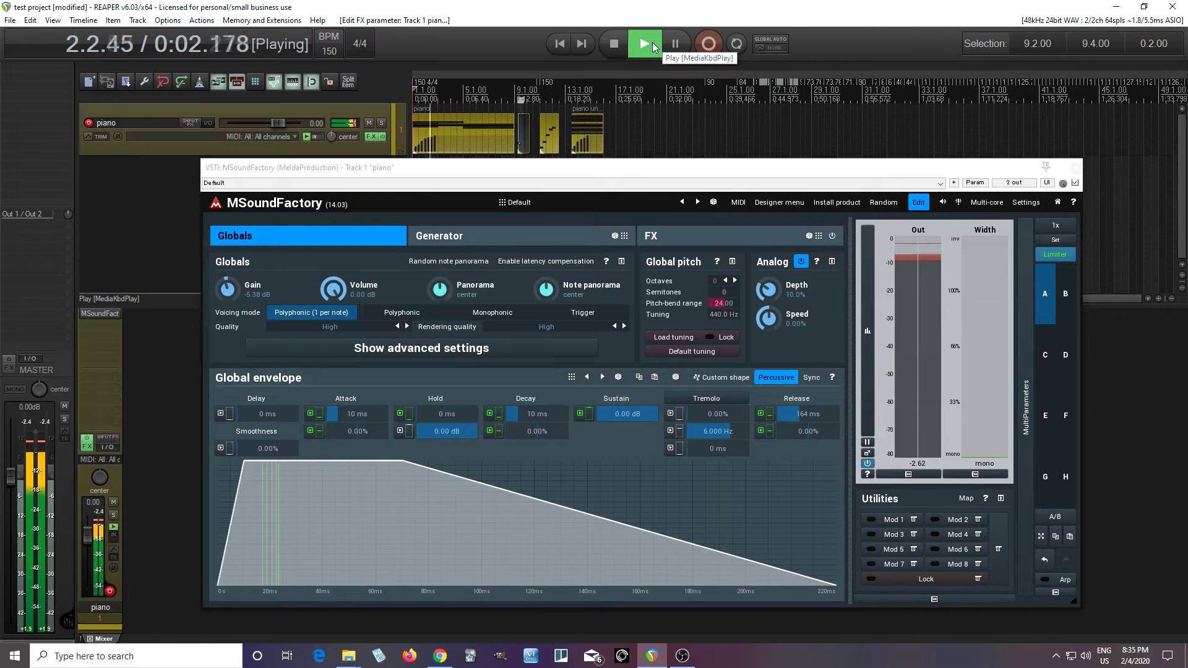
pyautogui.click(615, 45)
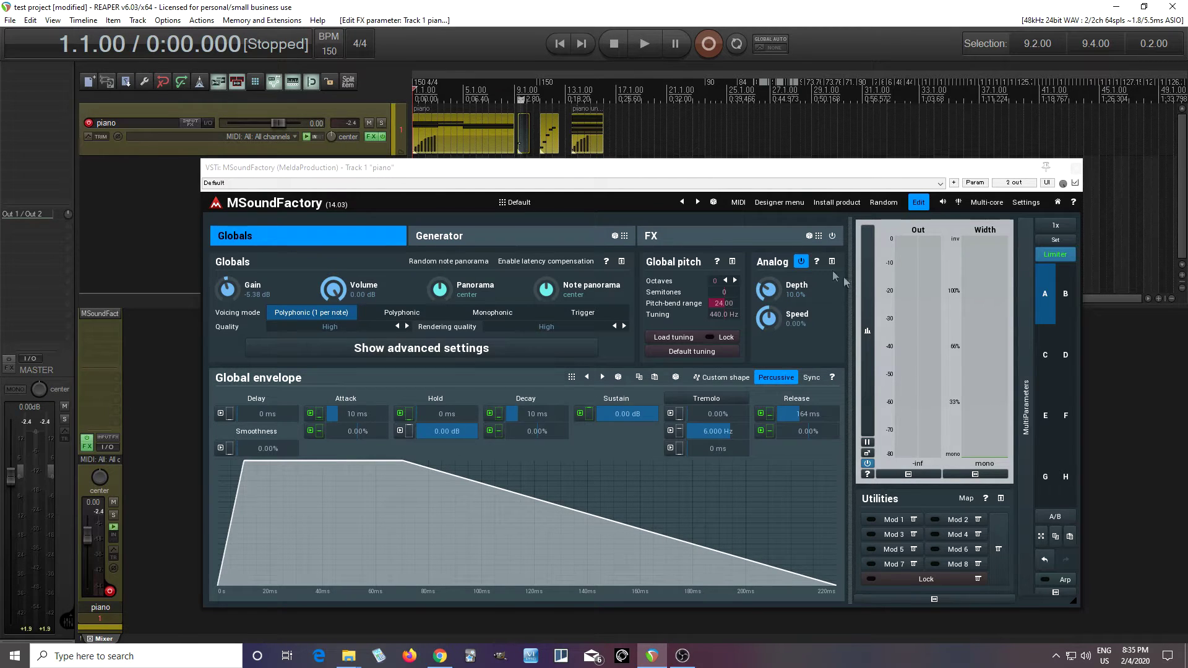
# - Toggle Analog drift off and back on, then open the envelope Attack's modulation settings
pyautogui.click(802, 262)
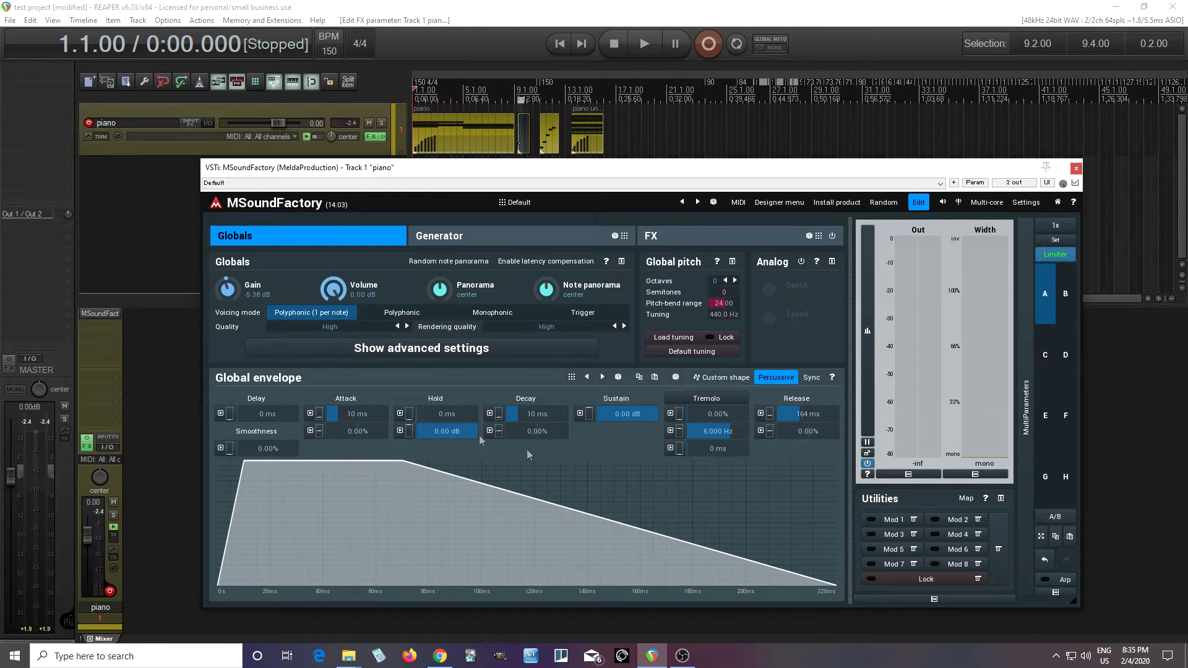
pyautogui.click(801, 262)
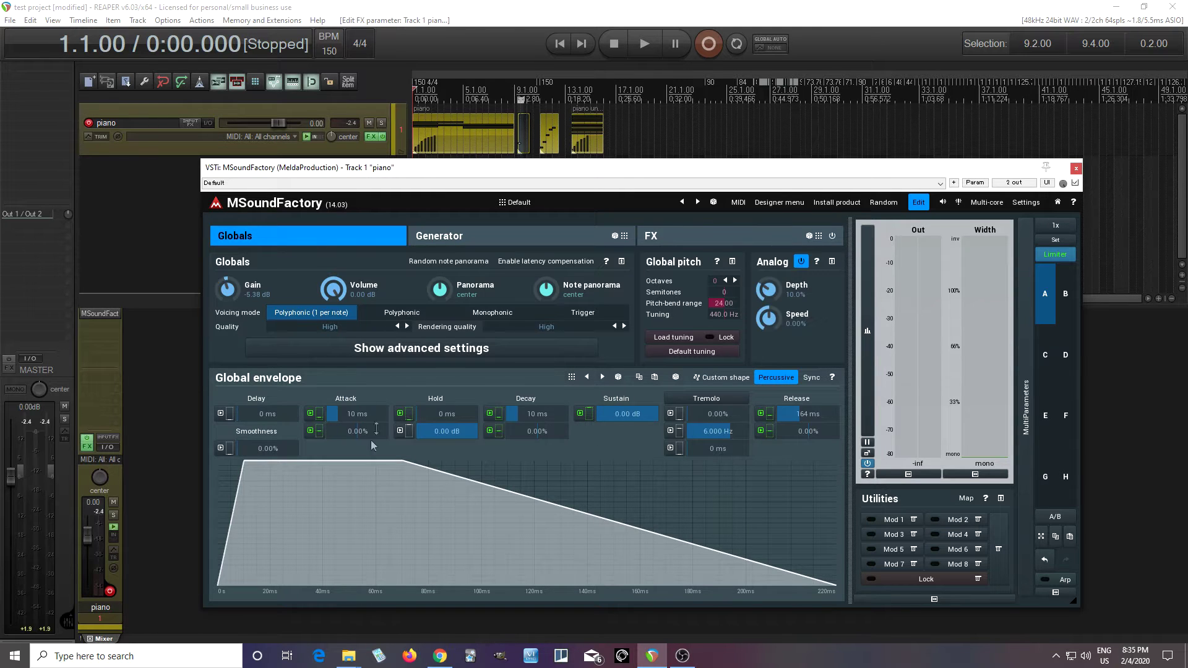
pyautogui.click(311, 416)
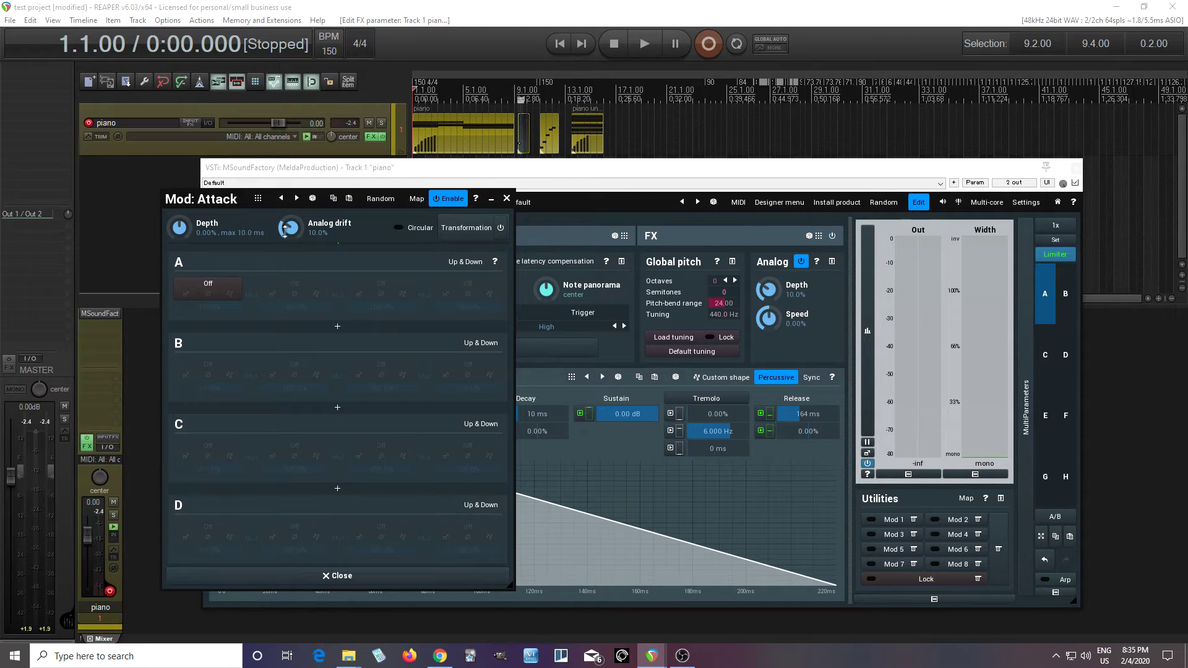
# - Move the Mod: Attack window aside and close it
pyautogui.moveTo(211, 204); pyautogui.dragTo(431, 276)
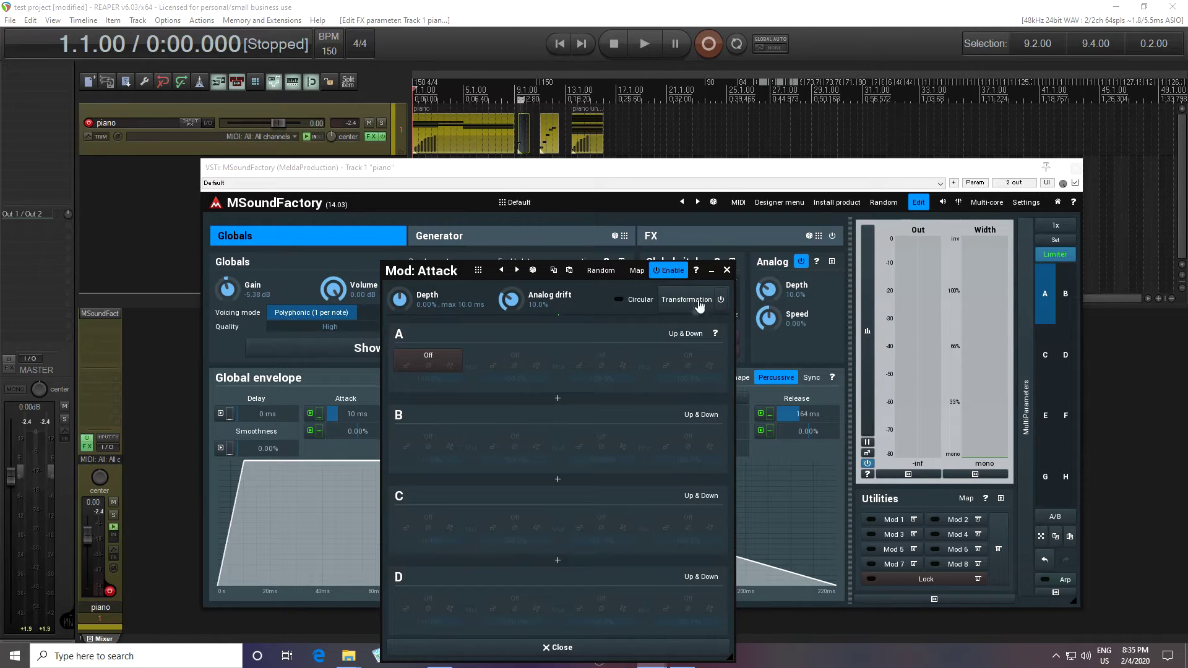
pyautogui.click(727, 270)
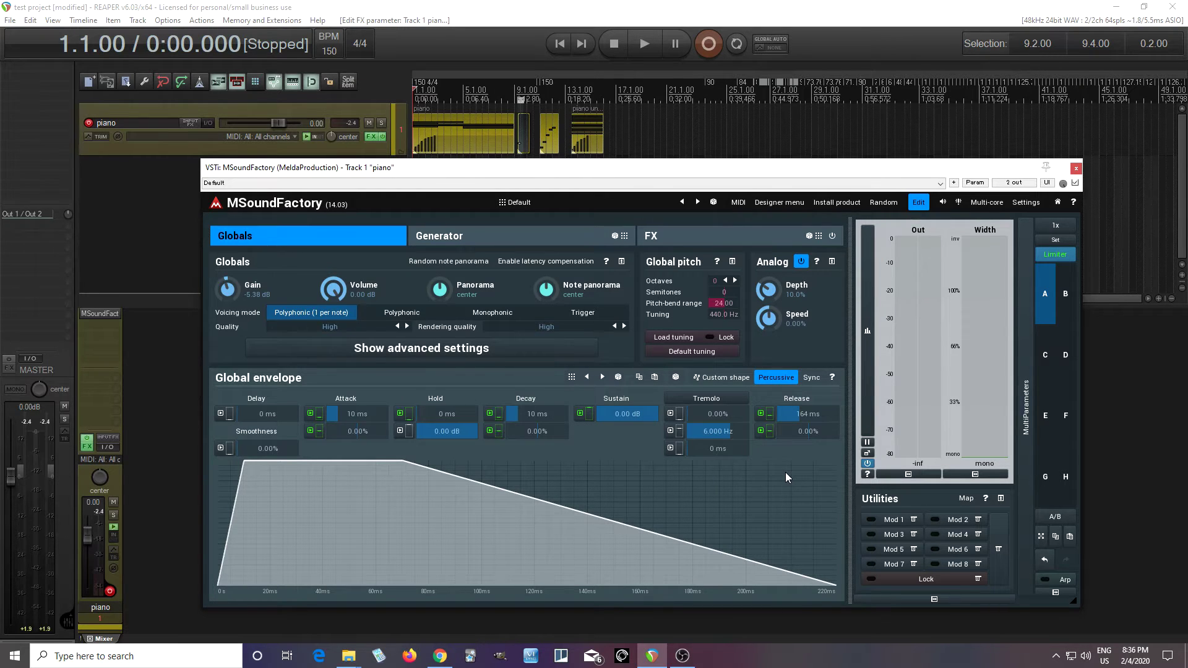
# - On the Generator page, flip between Oscillators 1 and 2, ending on Oscillator 1
pyautogui.click(501, 238)
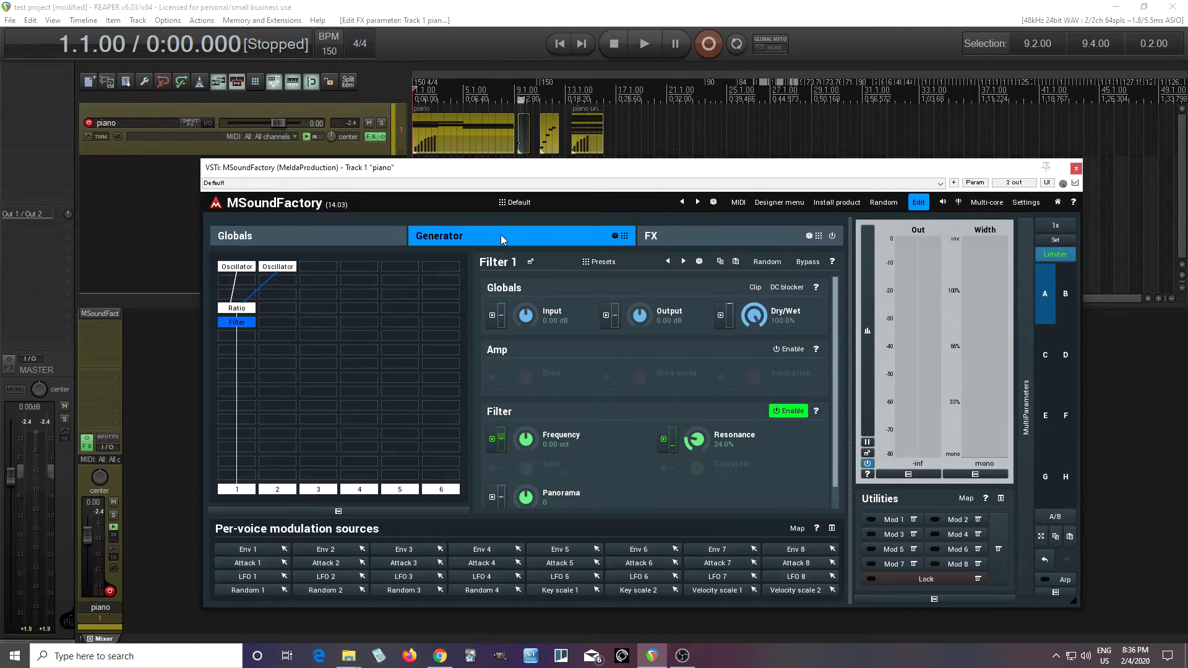
pyautogui.click(236, 269)
pyautogui.click(274, 267)
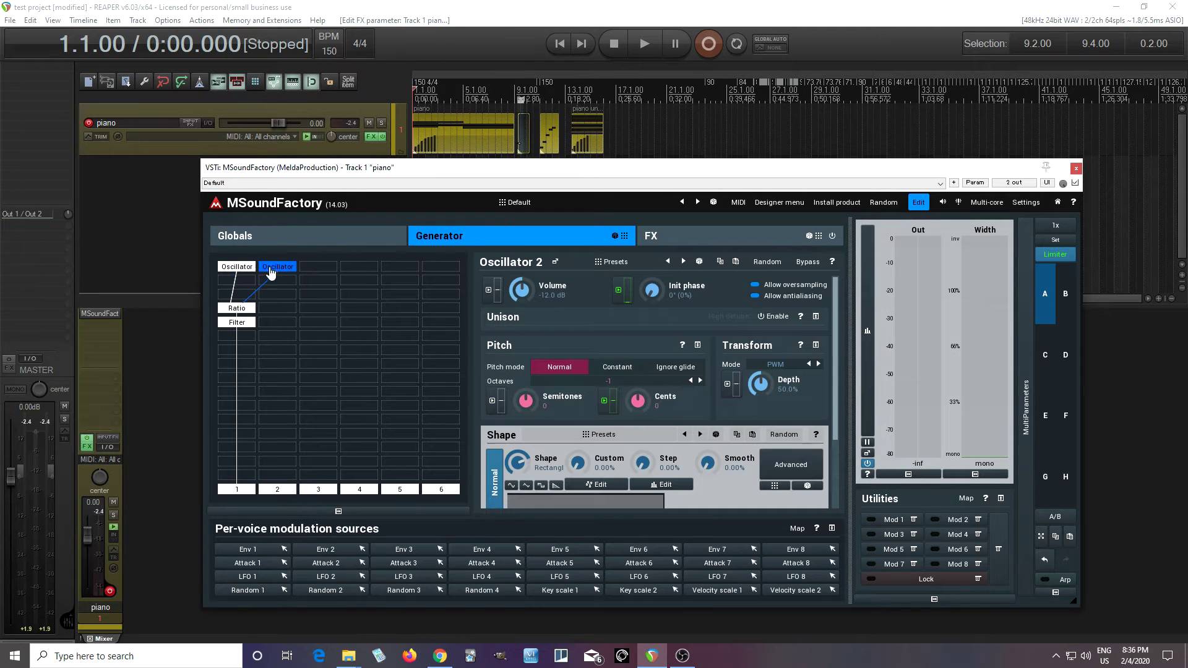
pyautogui.click(231, 271)
pyautogui.click(277, 267)
pyautogui.click(236, 268)
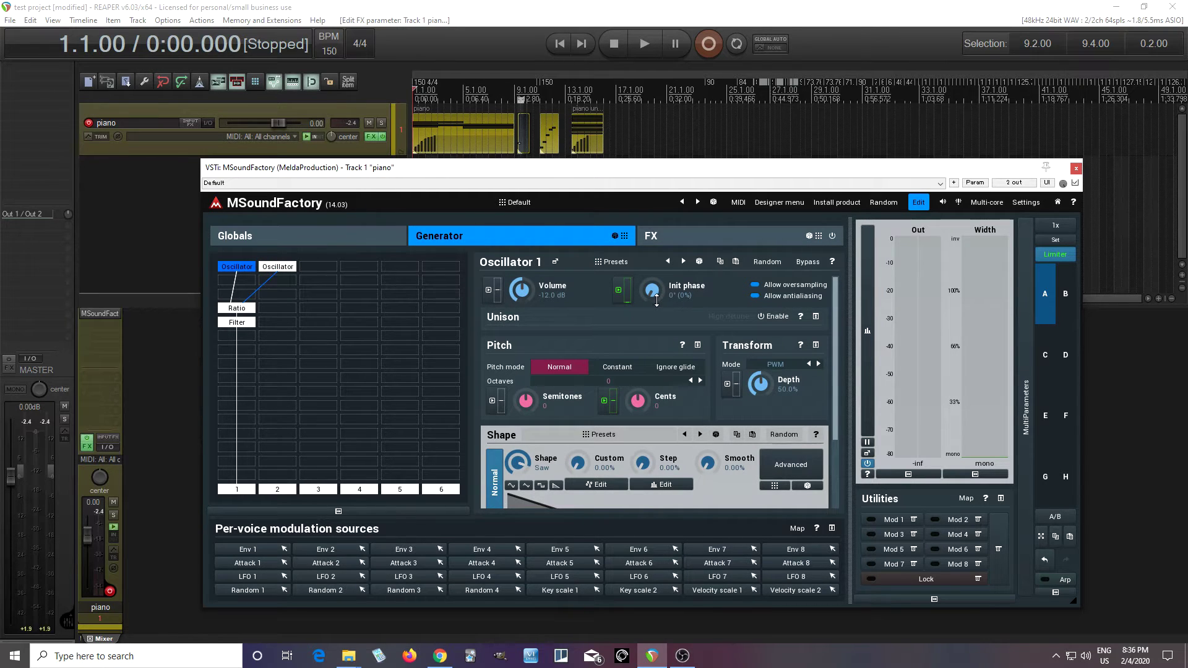
# - Check Oscillator 1's initial phase modulation and set its initial phase to Random
pyautogui.click(619, 291)
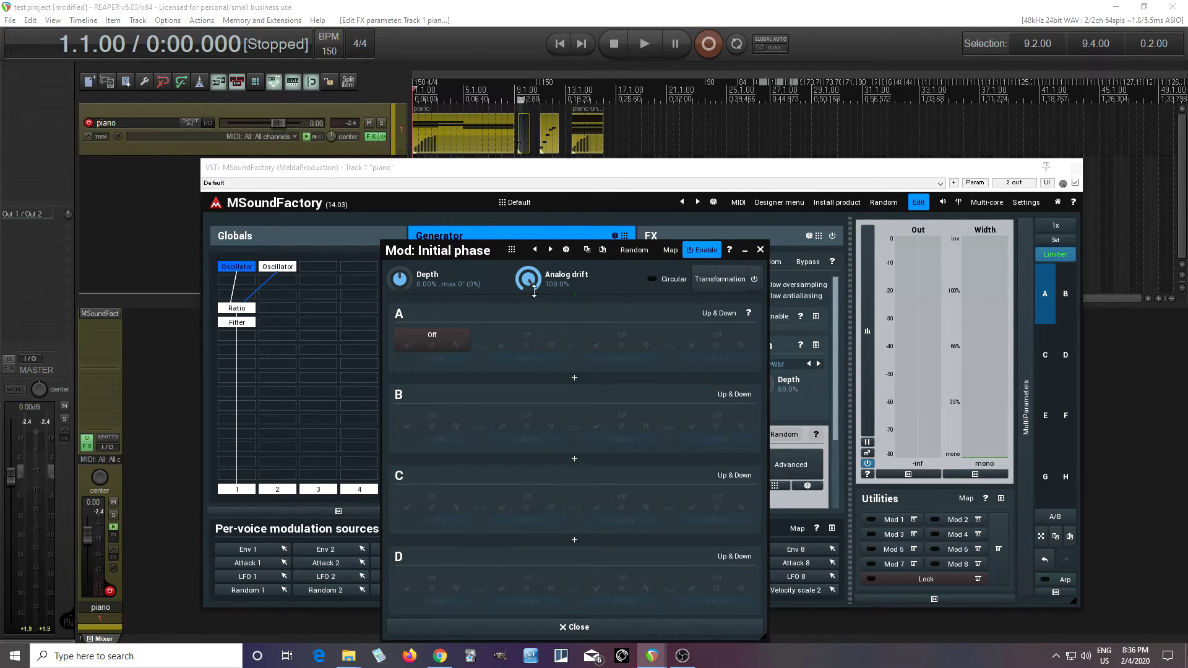
pyautogui.click(760, 249)
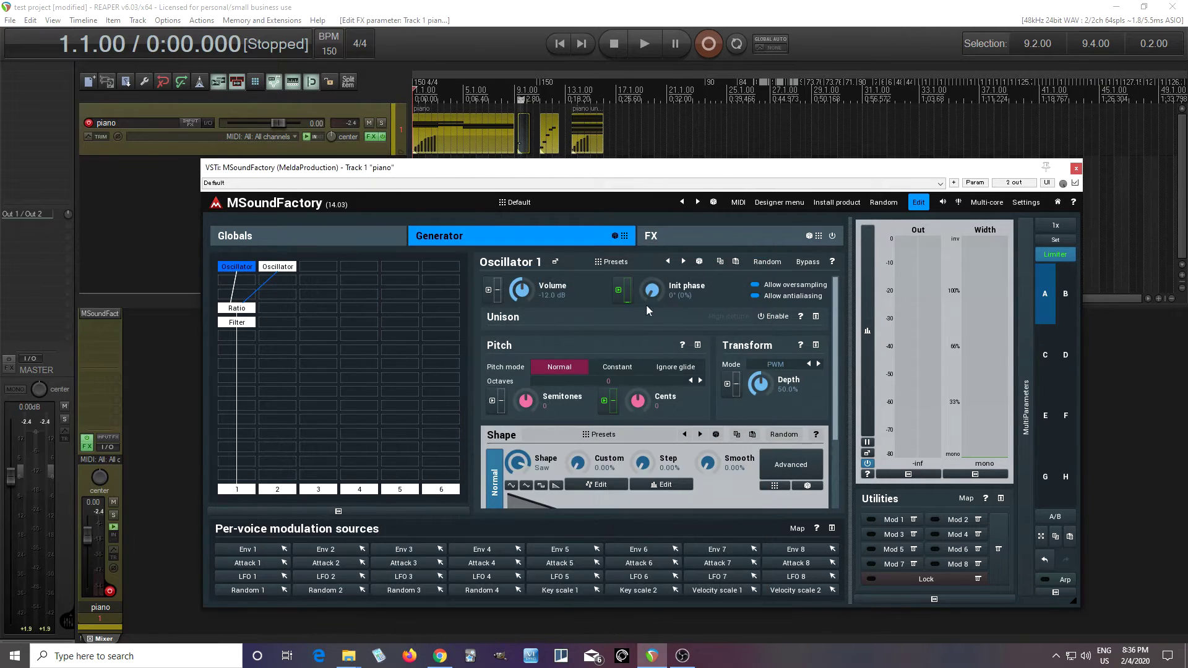
pyautogui.moveTo(651, 290); pyautogui.dragTo(651, 266)
pyautogui.click(378, 238)
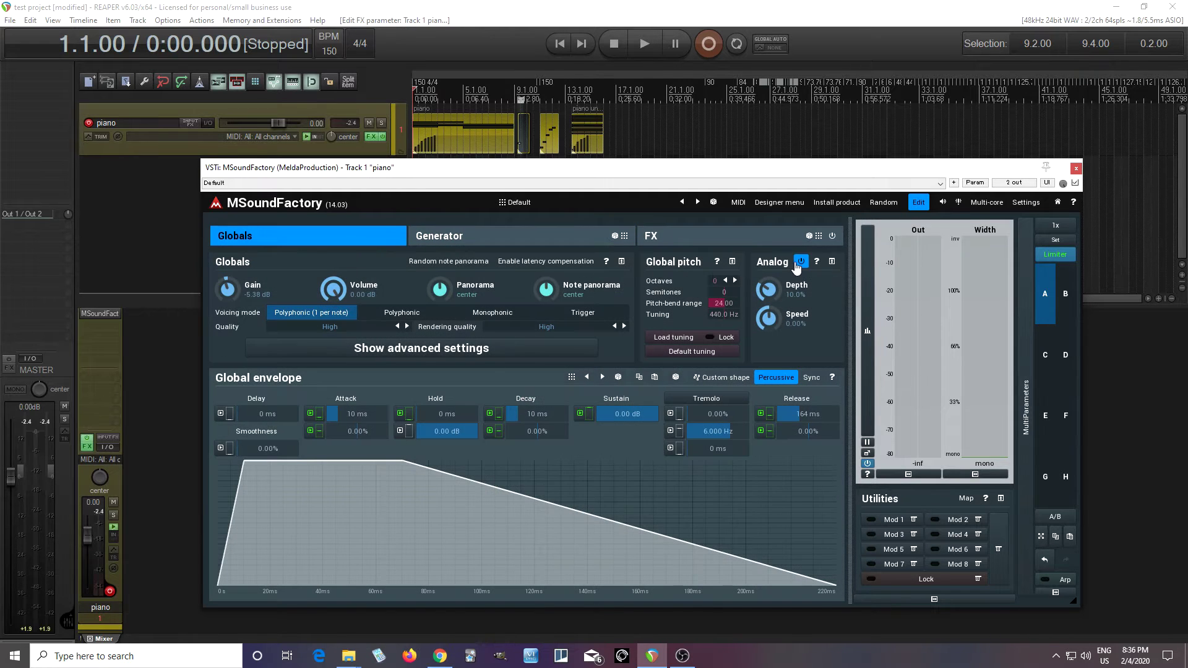
pyautogui.click(567, 240)
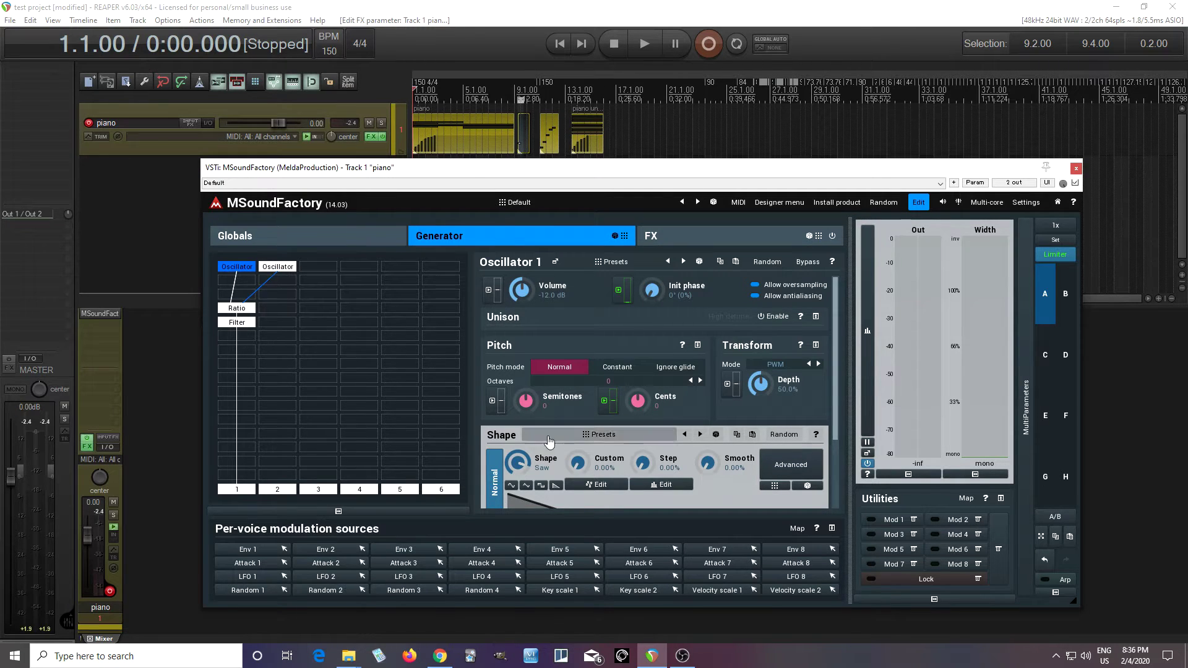
# - Inspect the Cents modulation's 20% Analog drift, then show the Filter block's settings
pyautogui.click(606, 411)
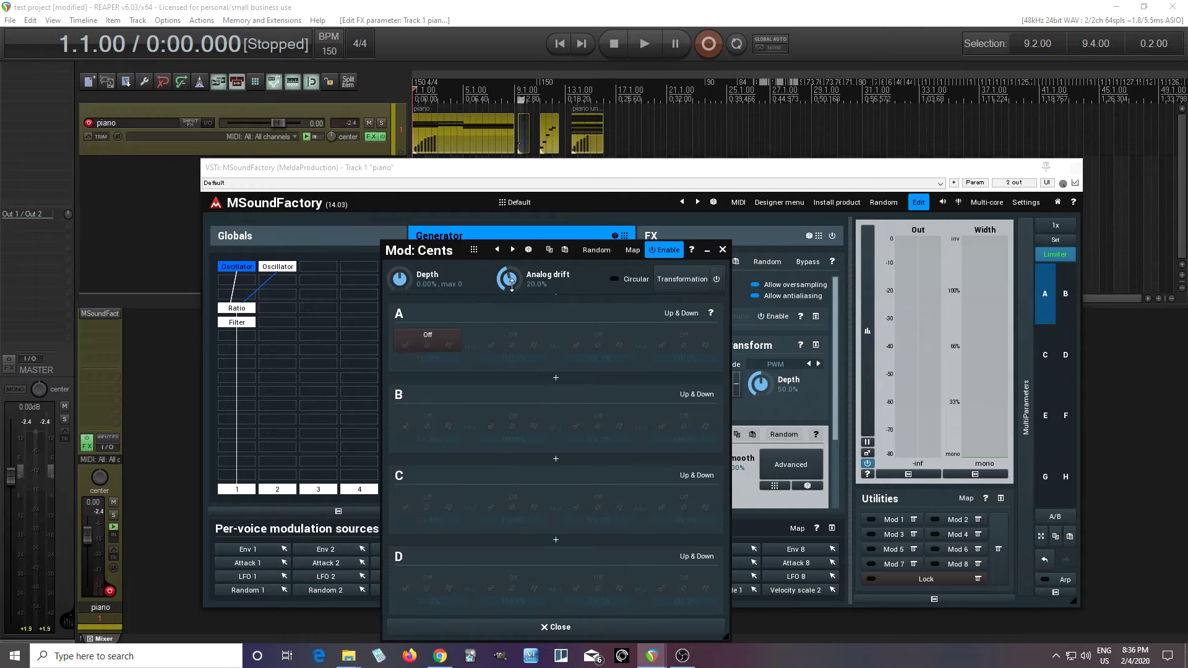
pyautogui.click(723, 249)
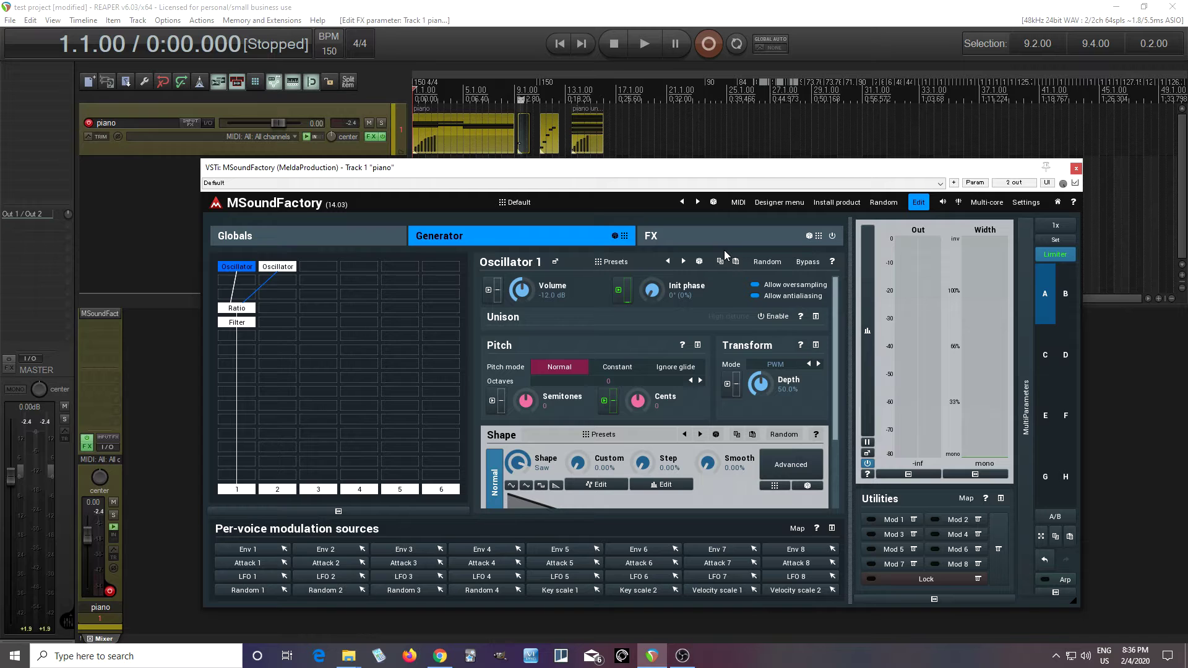
pyautogui.click(238, 323)
pyautogui.click(493, 447)
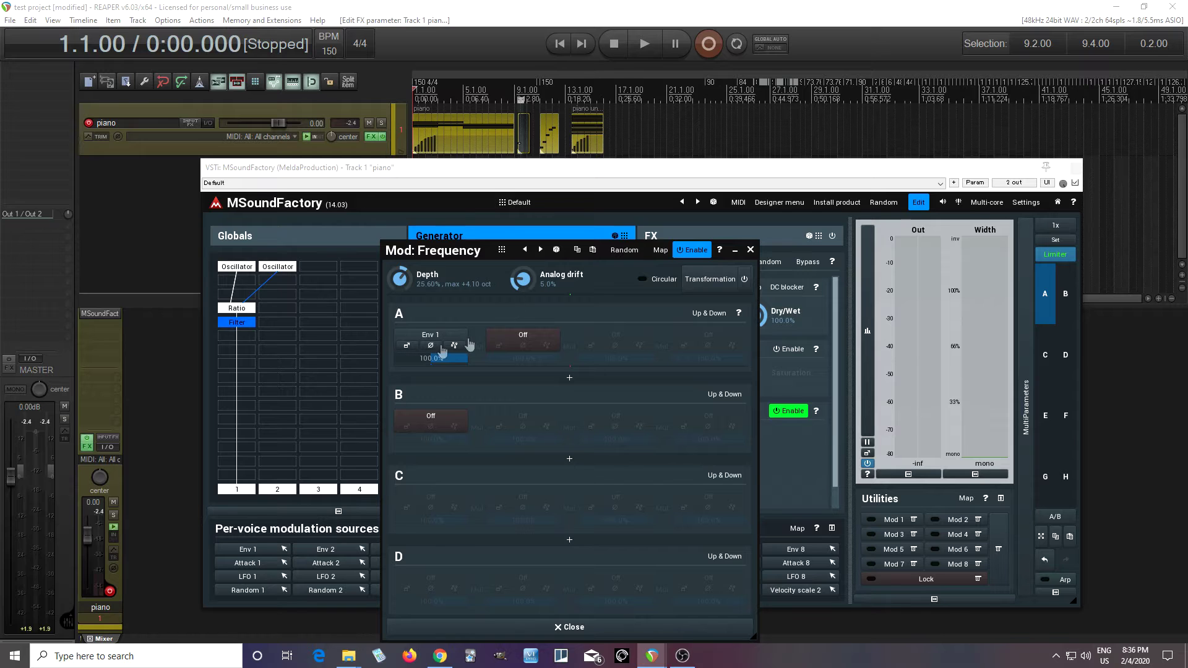
pyautogui.click(750, 250)
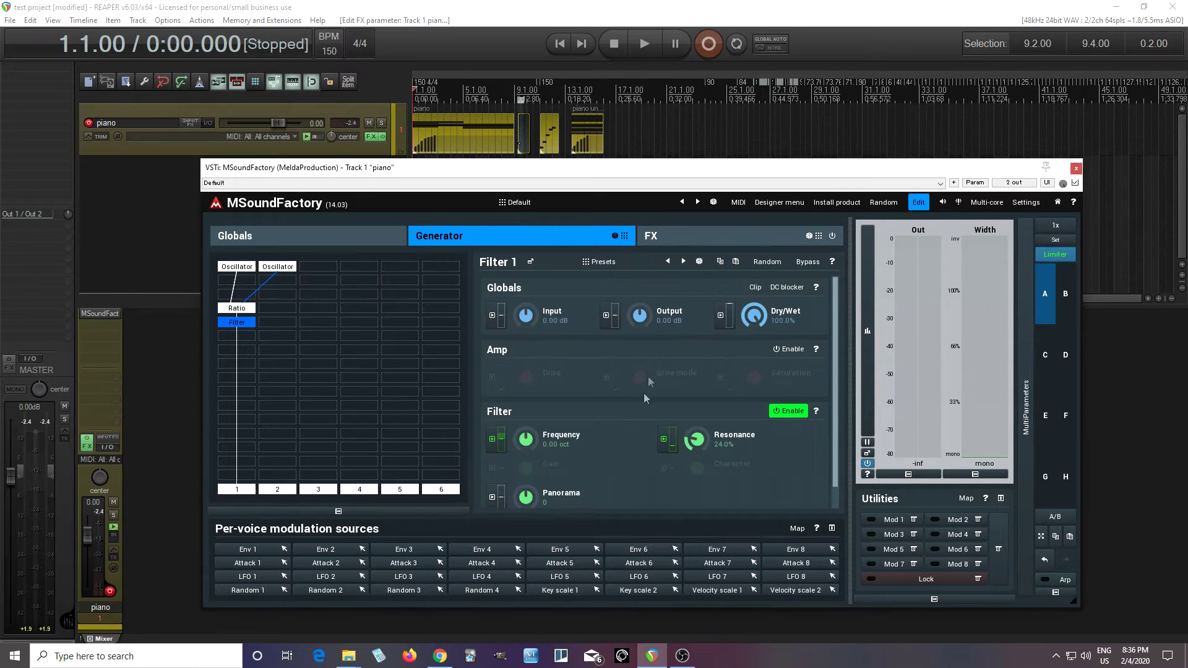
pyautogui.click(664, 441)
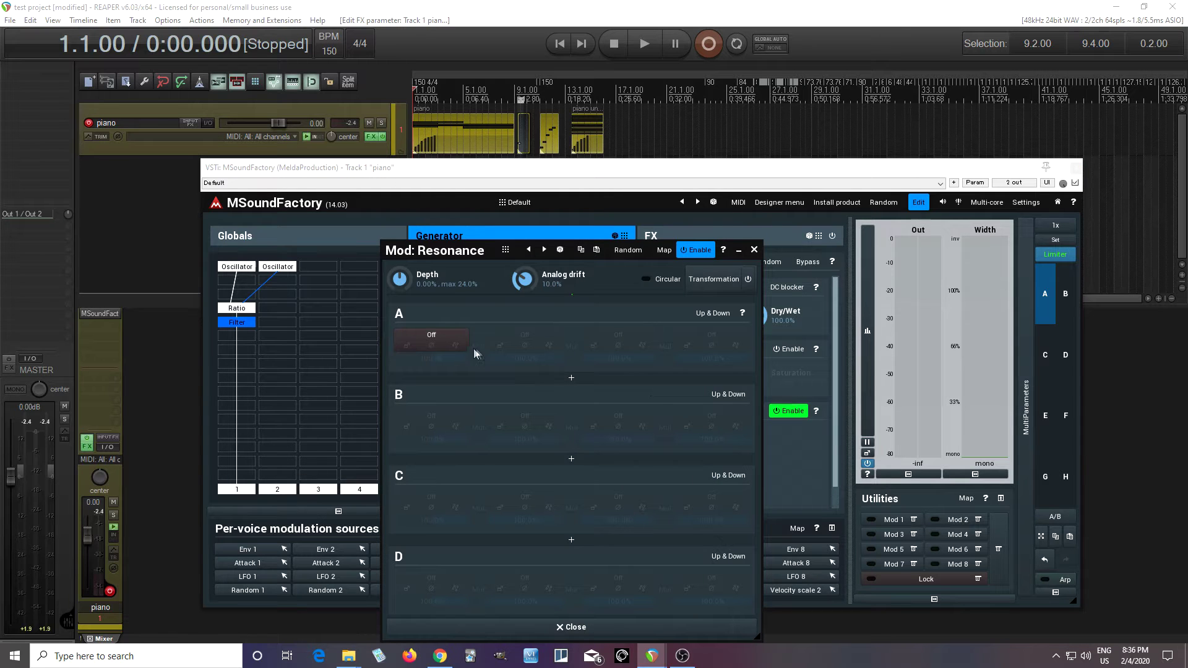
pyautogui.click(754, 250)
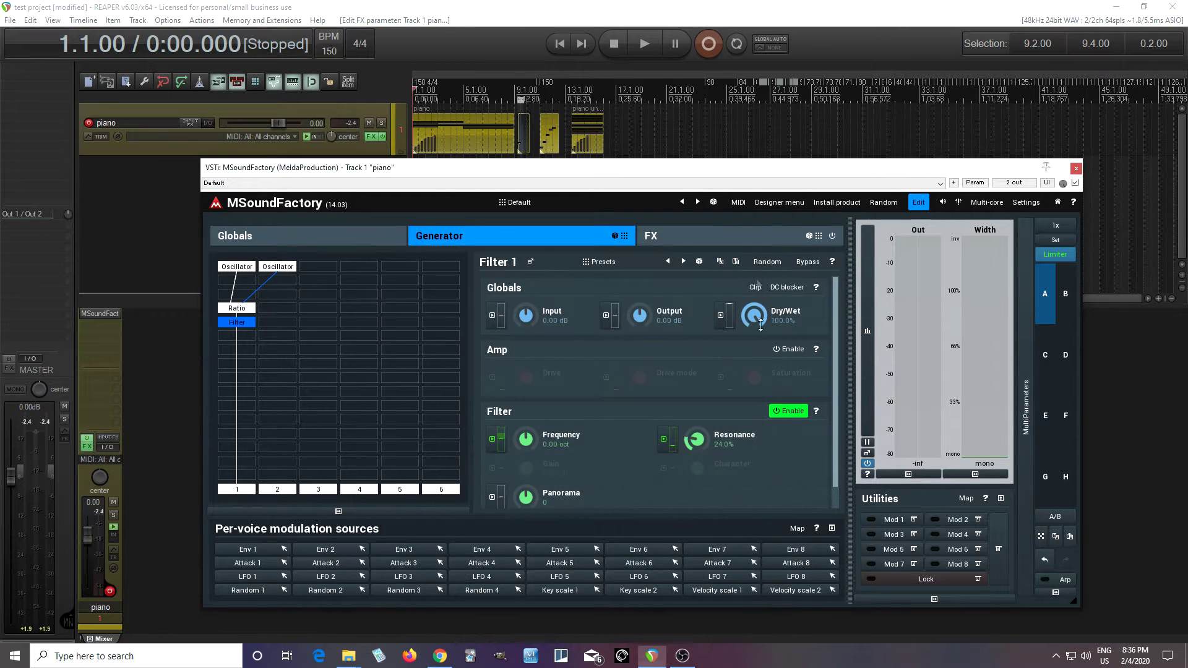
pyautogui.moveTo(837, 452); pyautogui.dragTo(833, 426)
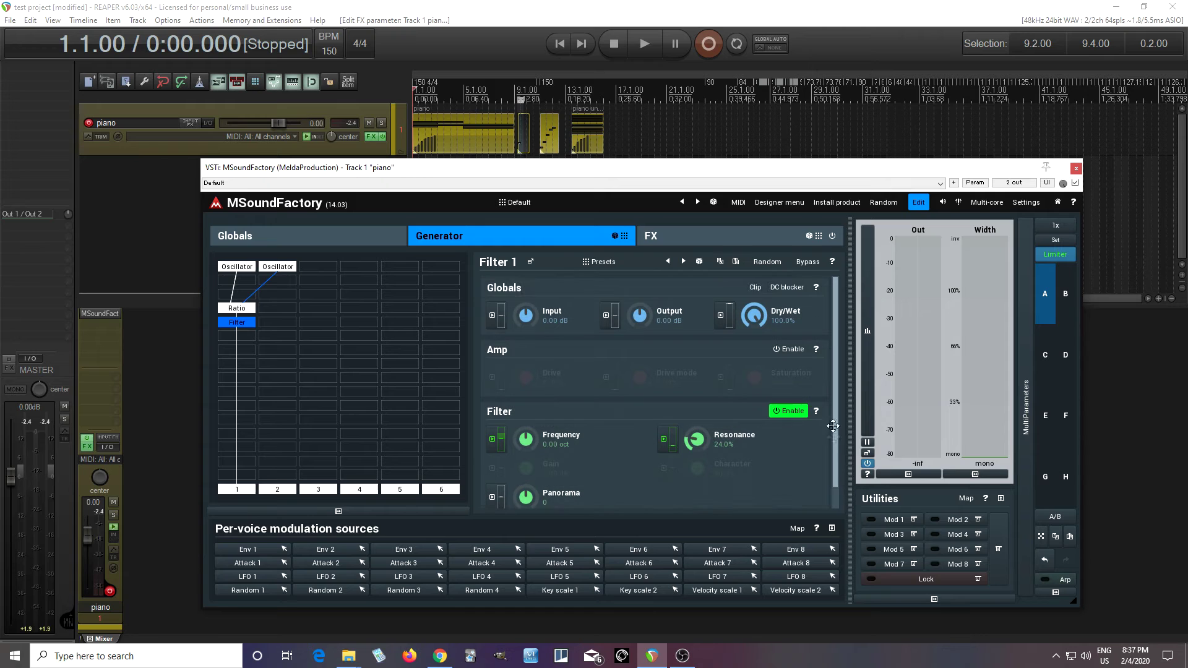
pyautogui.click(241, 272)
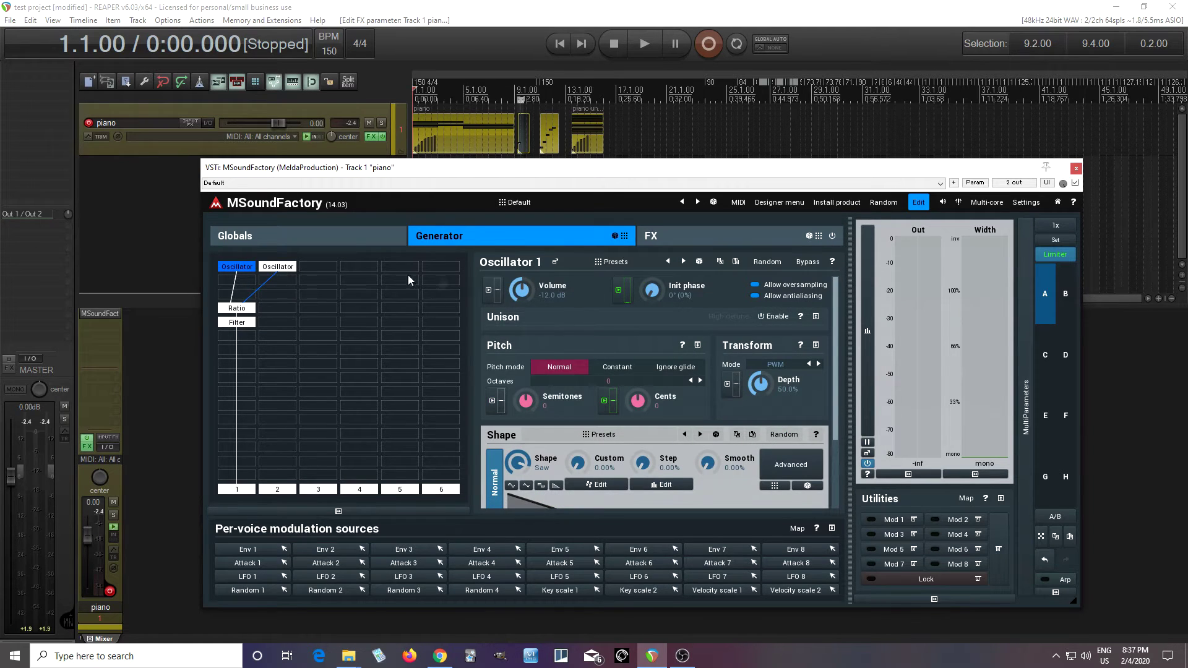
pyautogui.click(339, 234)
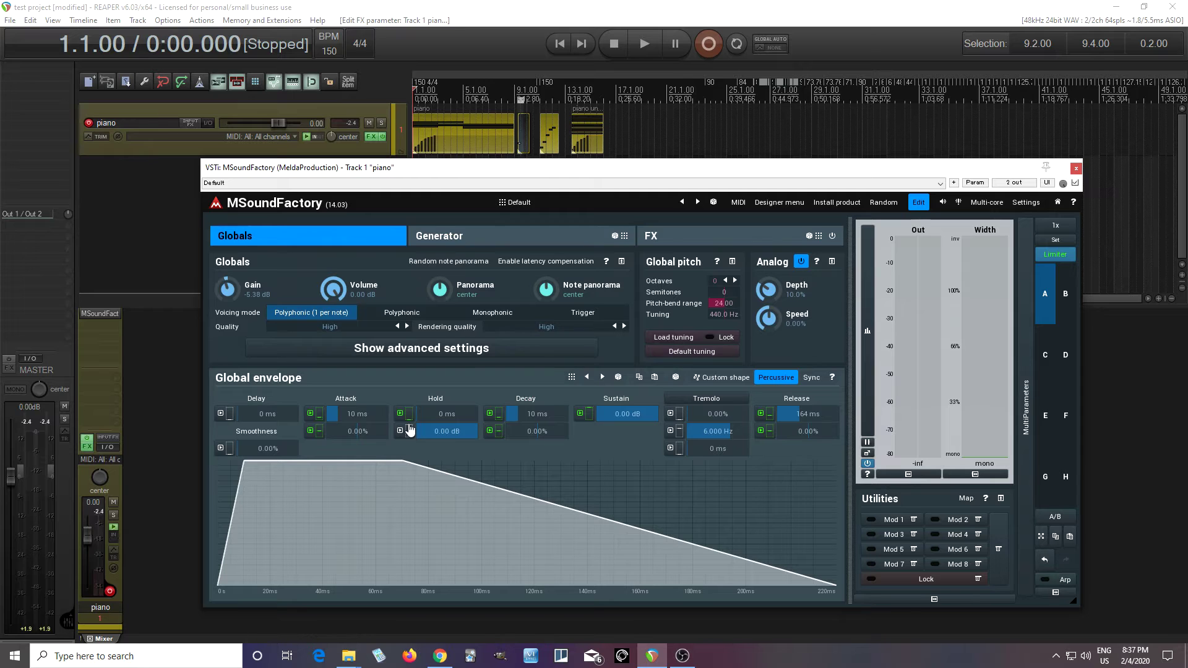
pyautogui.click(501, 236)
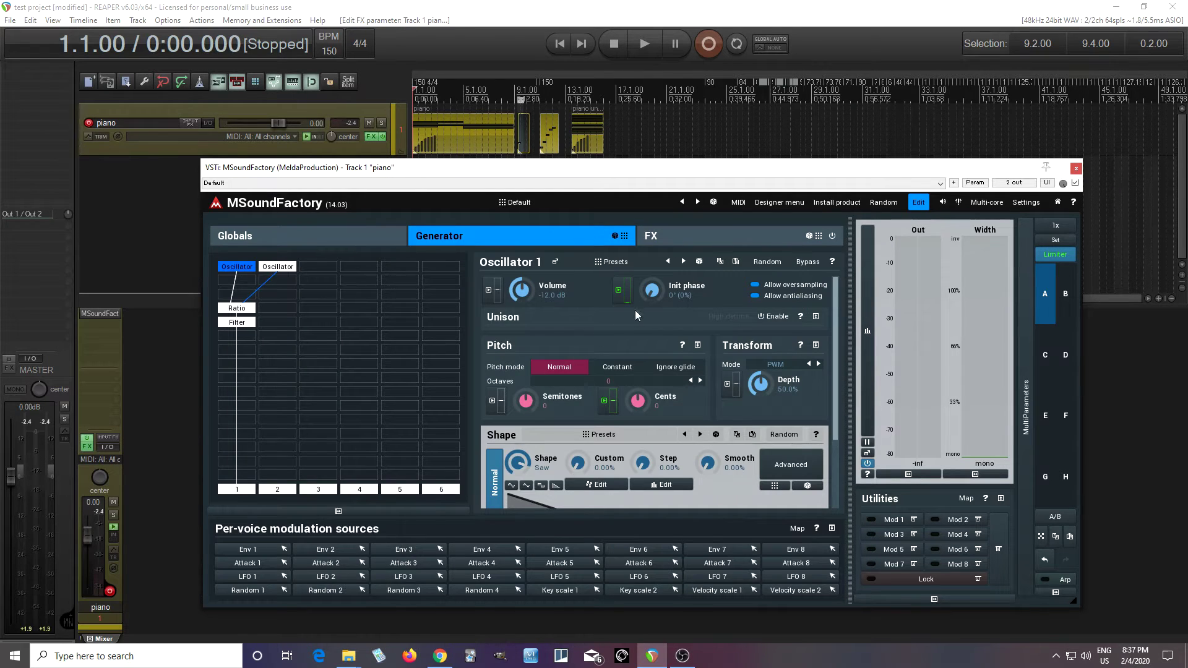
pyautogui.click(619, 292)
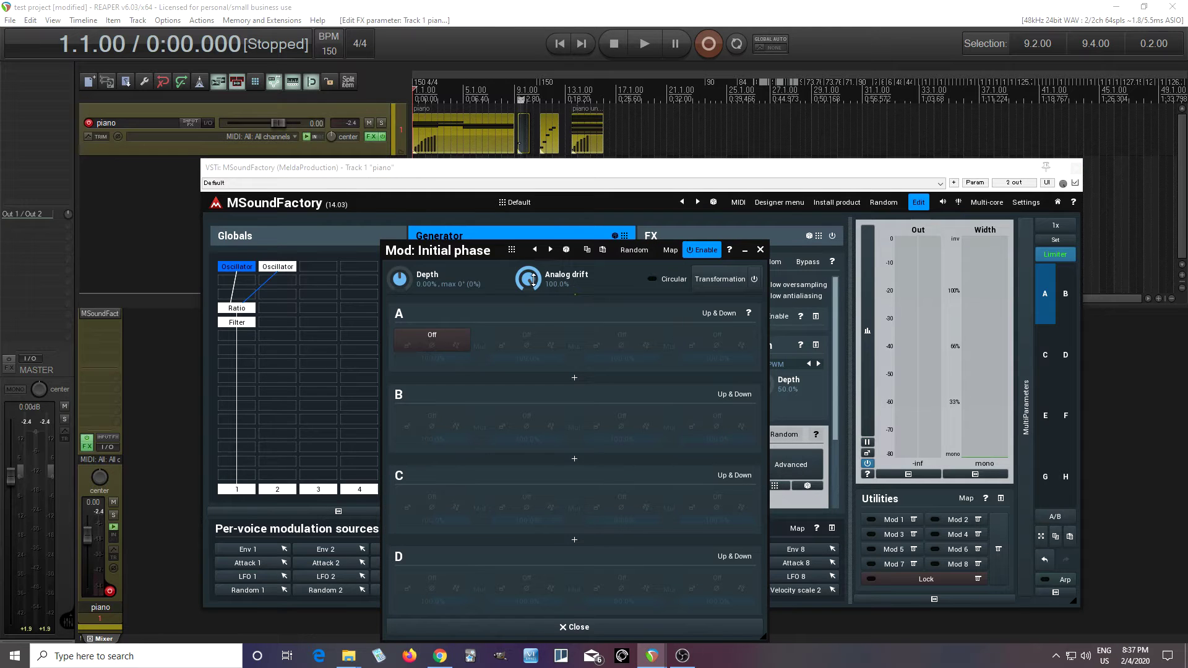
# - Raise the Initial phase modulation's Analog drift to 100%
pyautogui.moveTo(425, 259); pyautogui.dragTo(241, 242)
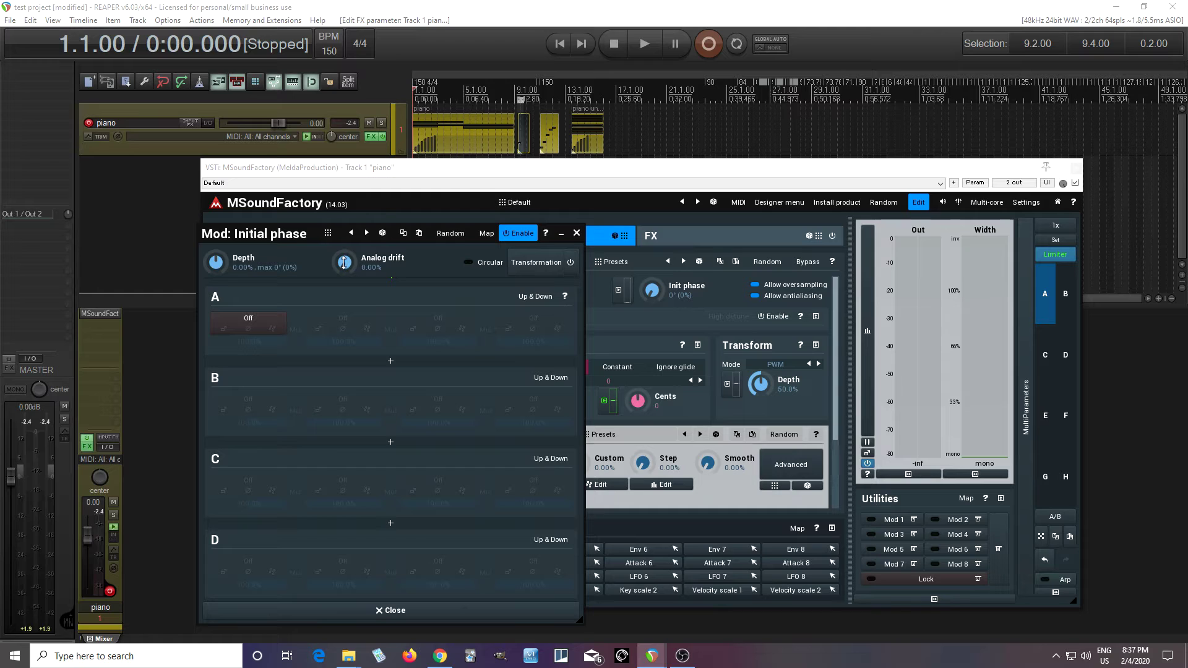
pyautogui.moveTo(344, 262); pyautogui.dragTo(344, 261)
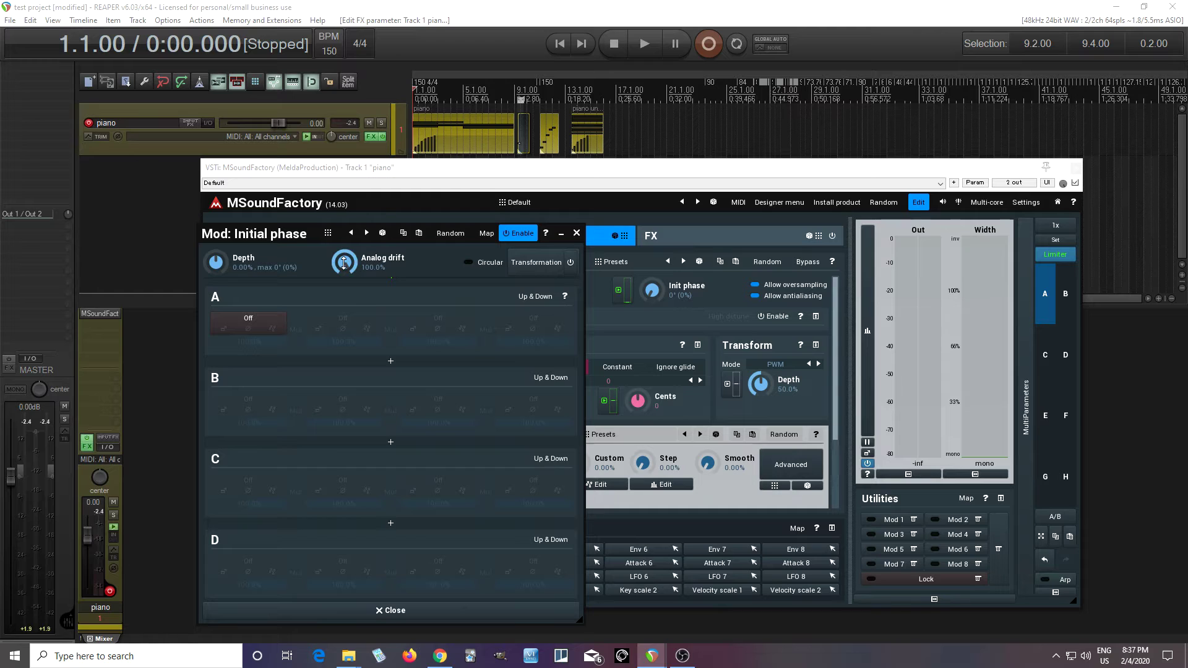
pyautogui.click(577, 233)
# - Drop the Cents modulation's Analog drift to 0%, then restore it to 20%
pyautogui.click(604, 401)
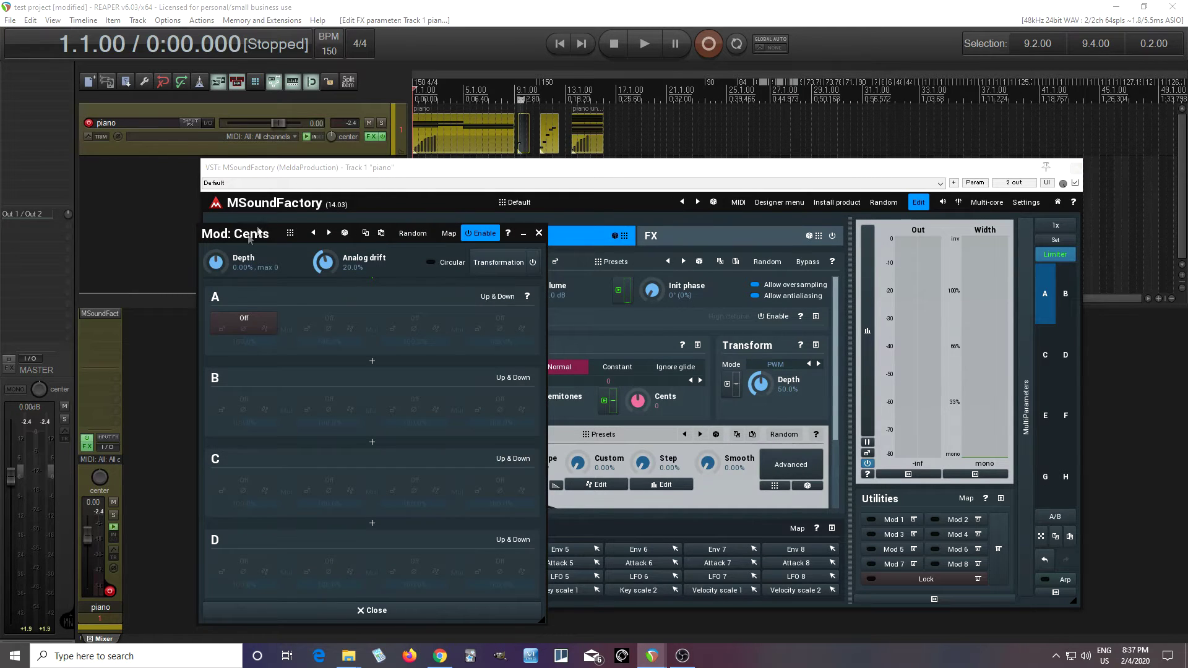
pyautogui.moveTo(240, 234); pyautogui.dragTo(190, 216)
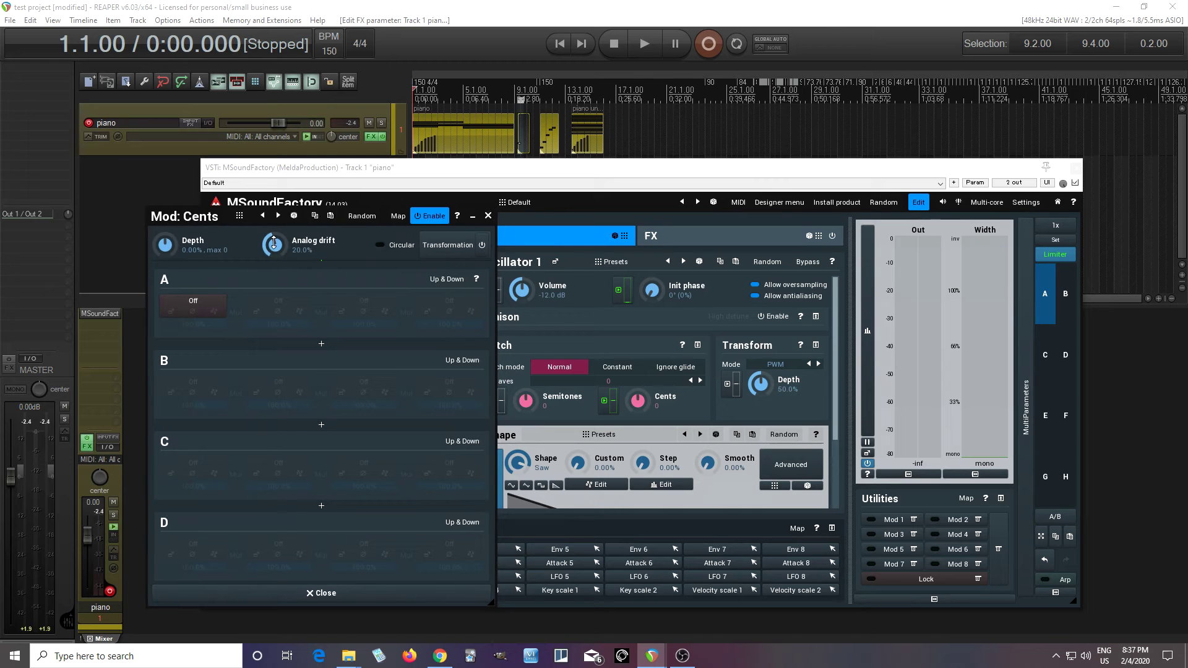
pyautogui.moveTo(274, 244); pyautogui.dragTo(274, 279)
pyautogui.click(435, 216)
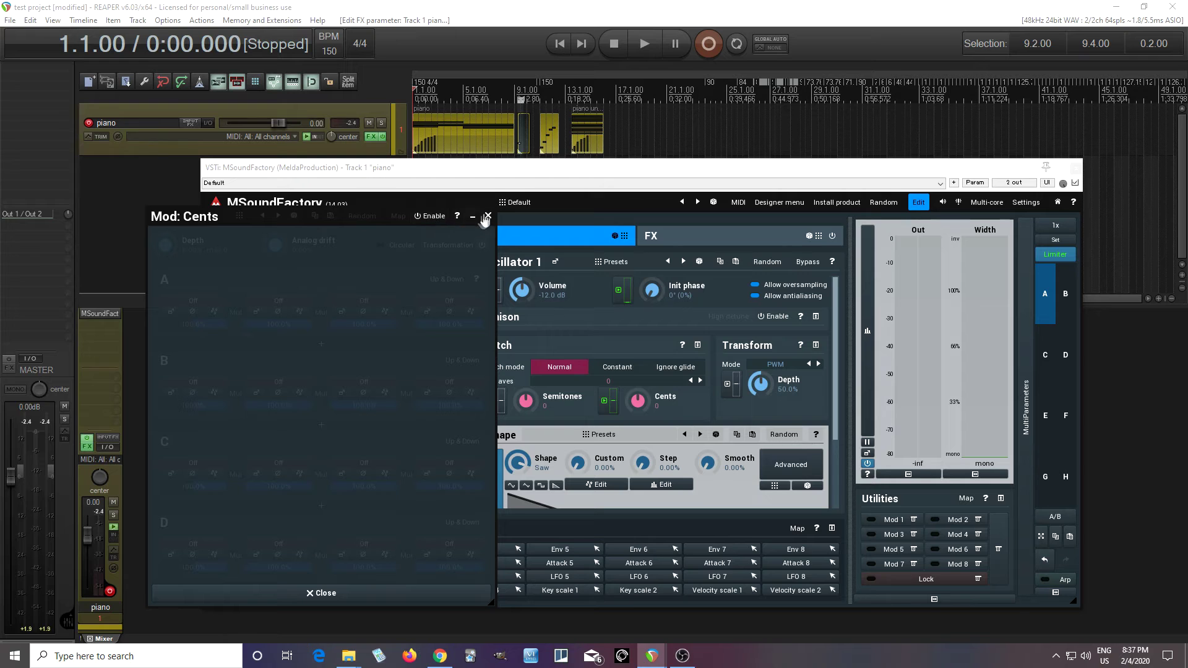
pyautogui.click(488, 215)
pyautogui.click(604, 401)
pyautogui.moveTo(282, 241); pyautogui.dragTo(281, 223)
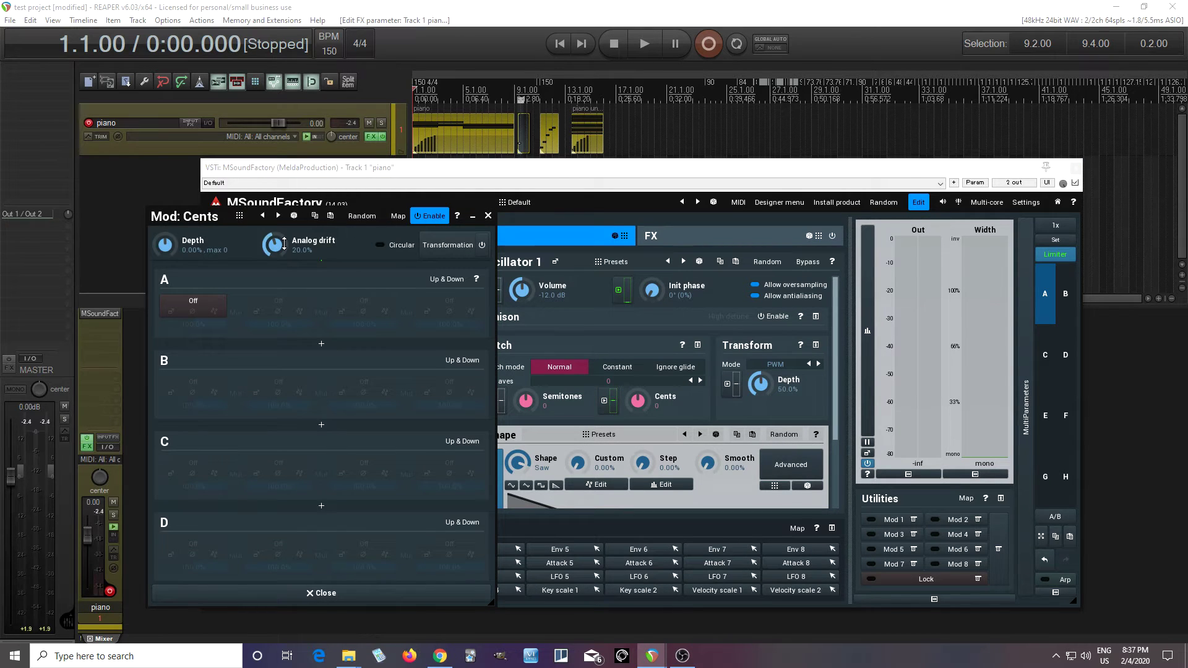
pyautogui.click(487, 216)
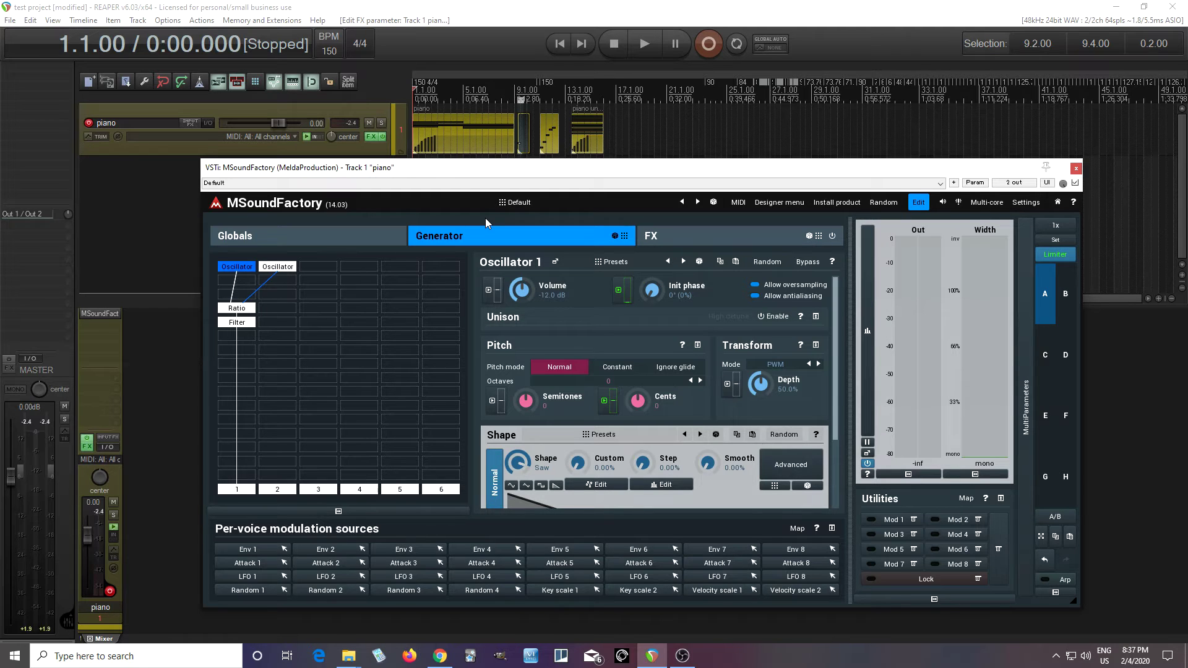
# - From the Globals page, play the patch, raise Analog drift Depth to 83.2%, and listen again
pyautogui.click(368, 230)
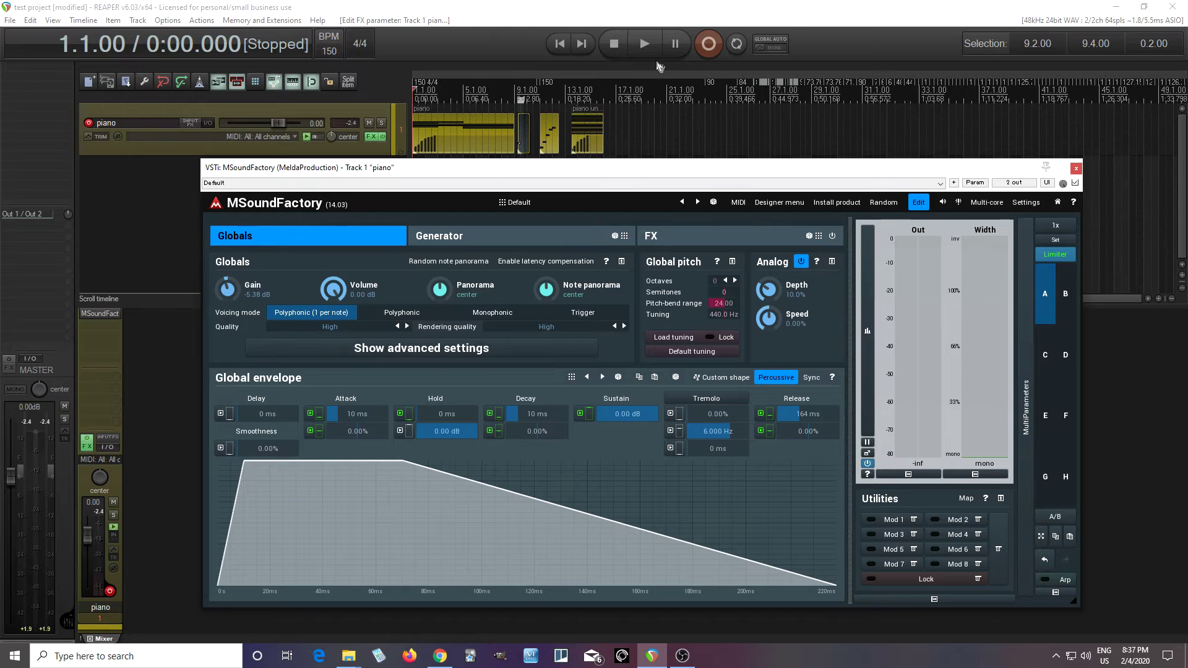
pyautogui.click(645, 44)
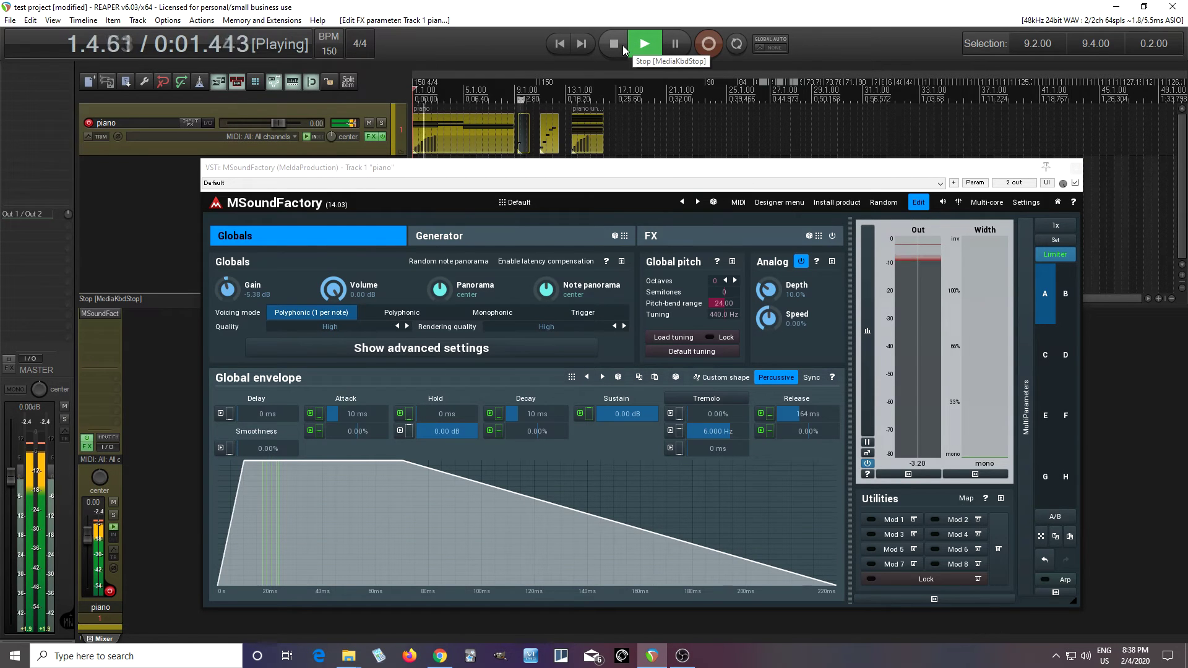
pyautogui.press('space')
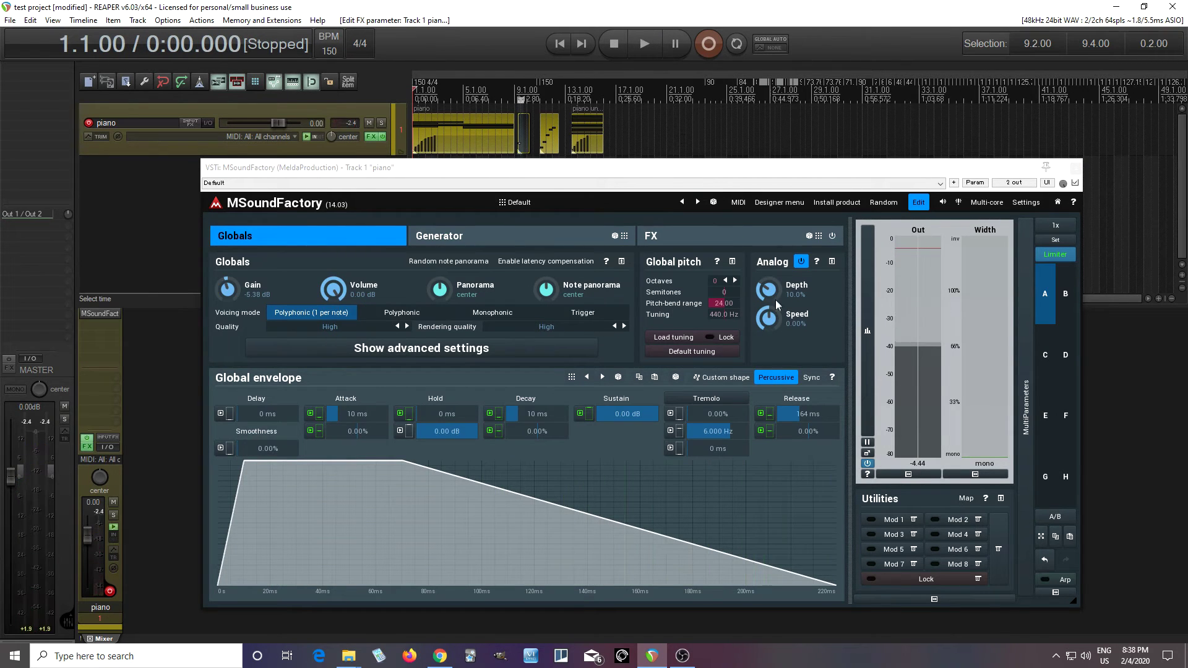
pyautogui.moveTo(768, 289); pyautogui.dragTo(768, 223)
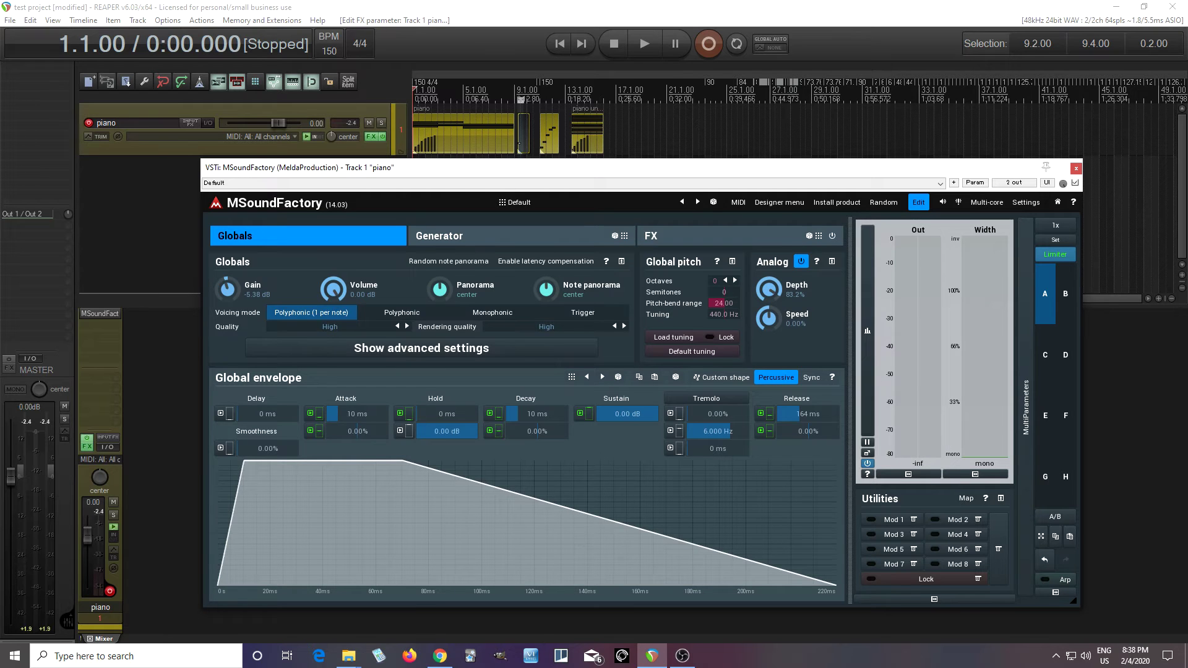
pyautogui.click(645, 43)
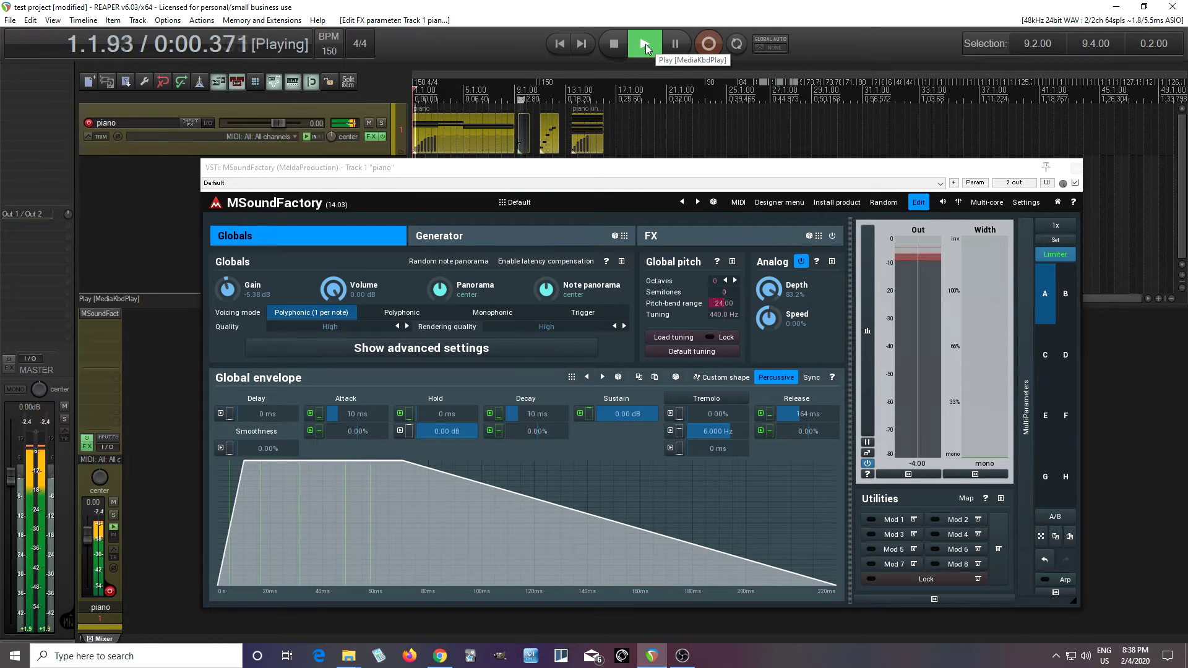
pyautogui.click(612, 45)
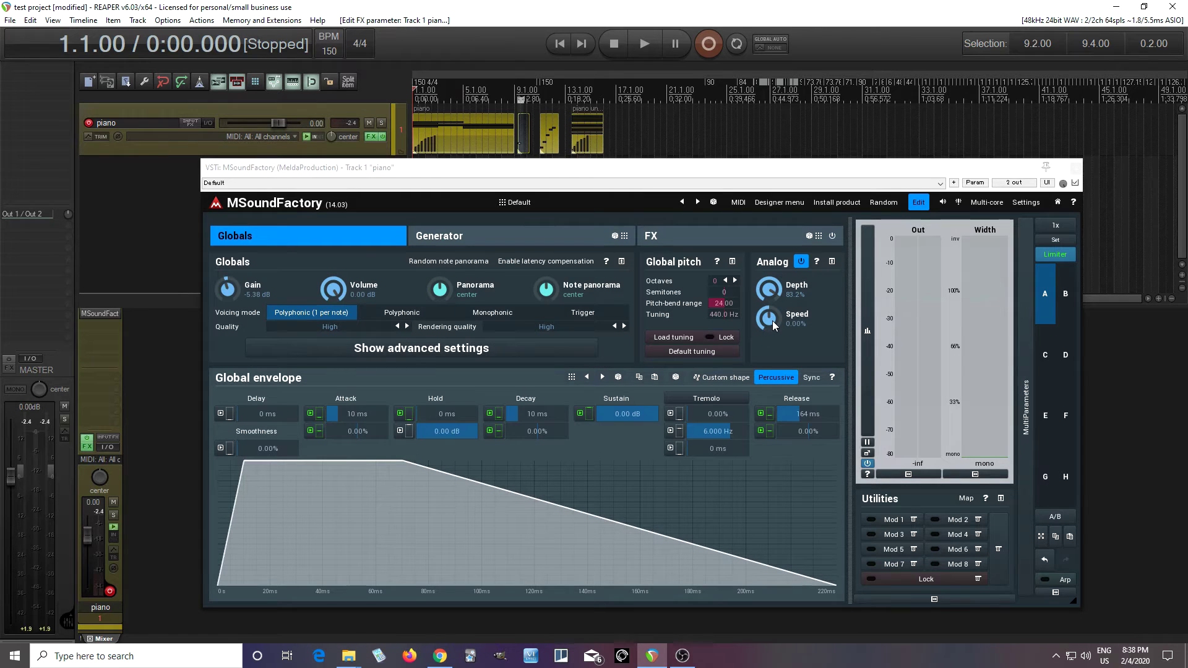
# - Audition Analog drift Speed at about 71%, then reset Depth to 10.0% with Speed 0.00%
pyautogui.moveTo(773, 320); pyautogui.dragTo(773, 291)
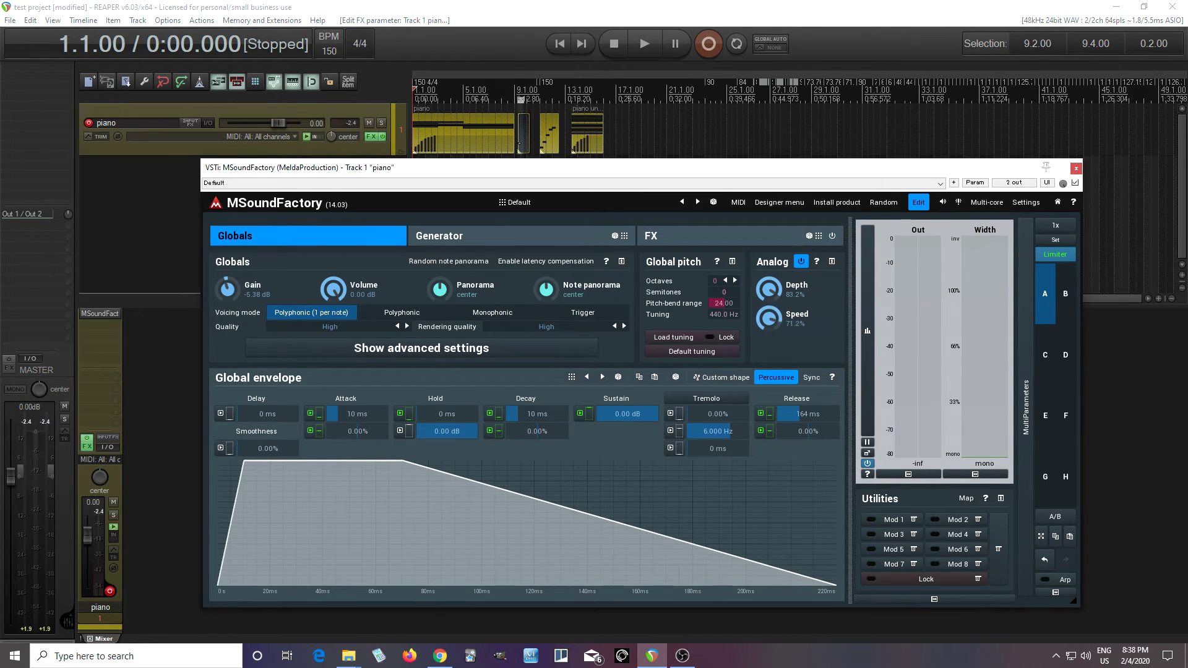
pyautogui.click(644, 47)
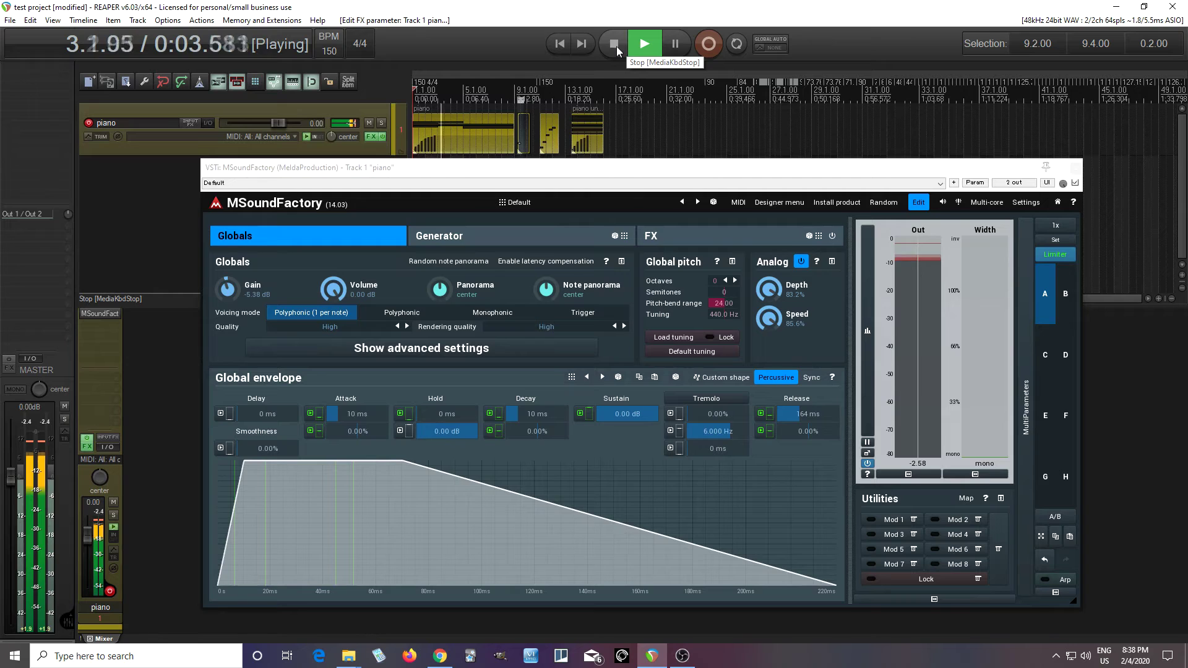
pyautogui.click(617, 45)
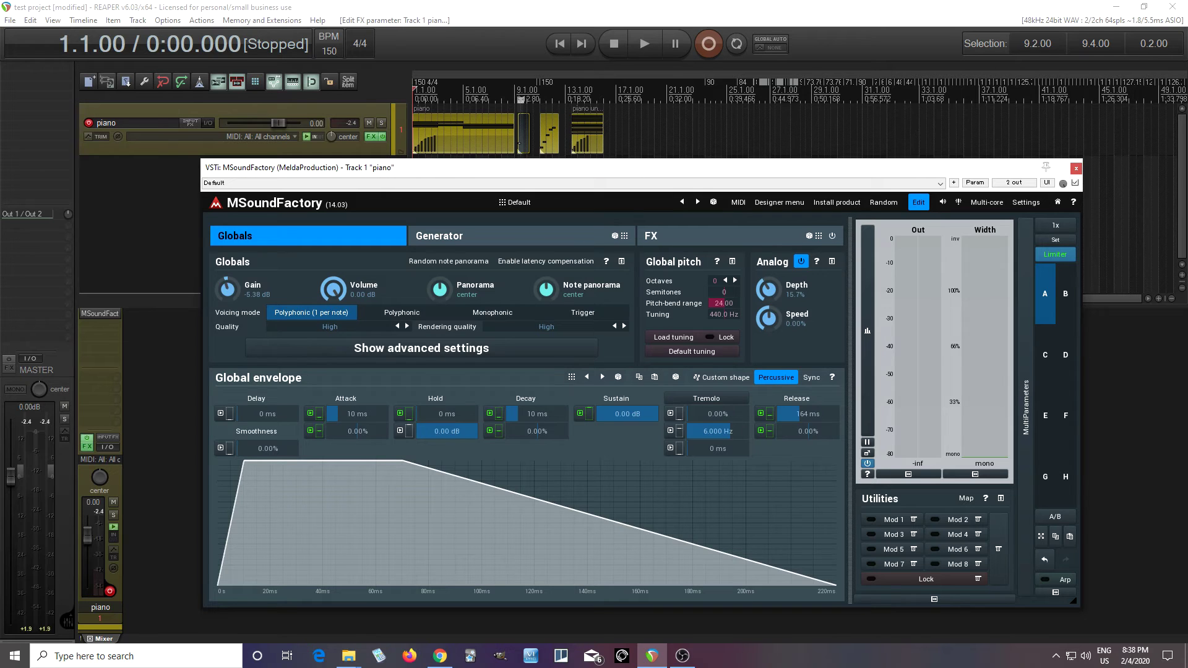
pyautogui.doubleClick(770, 291)
pyautogui.doubleClick(770, 291)
# - Switch to the FM pad in slot B and play it on the Globals page without drift
pyautogui.click(1071, 306)
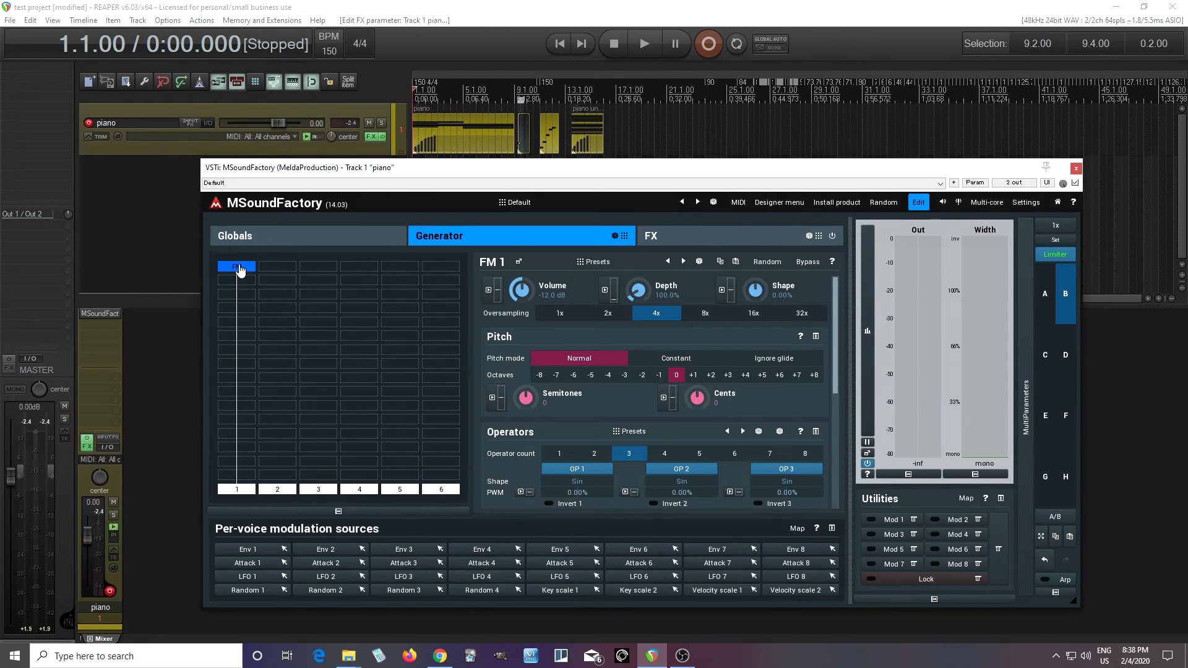
pyautogui.moveTo(835, 379); pyautogui.dragTo(863, 466)
pyautogui.scroll(6, 656, 372)
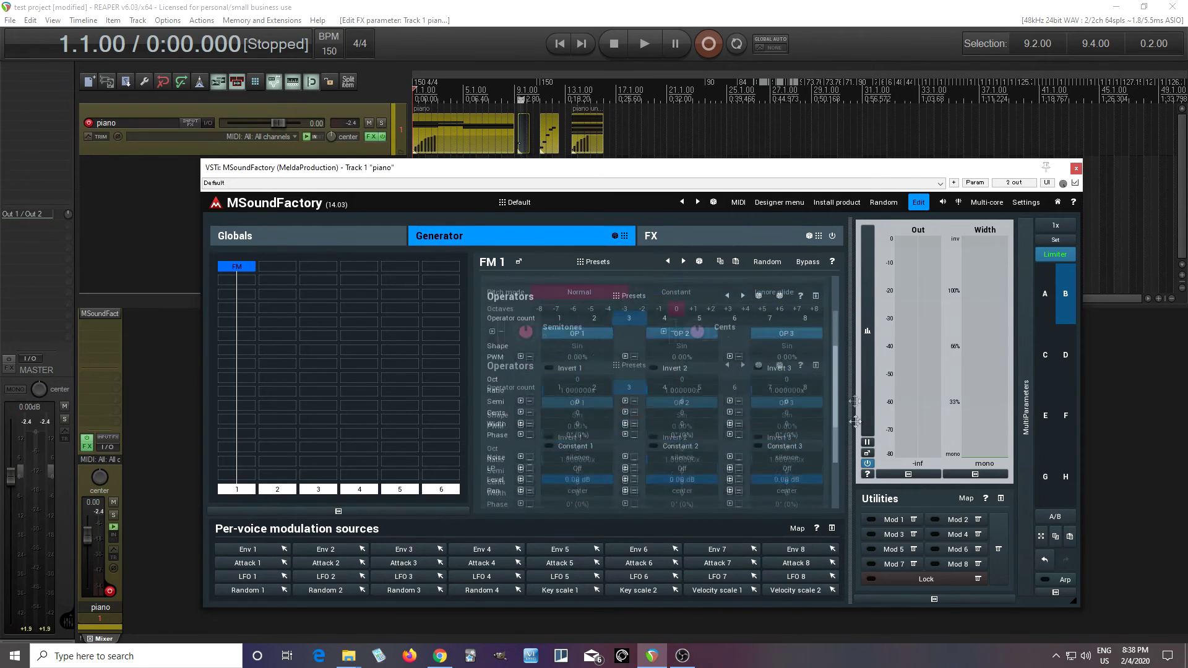
pyautogui.click(305, 241)
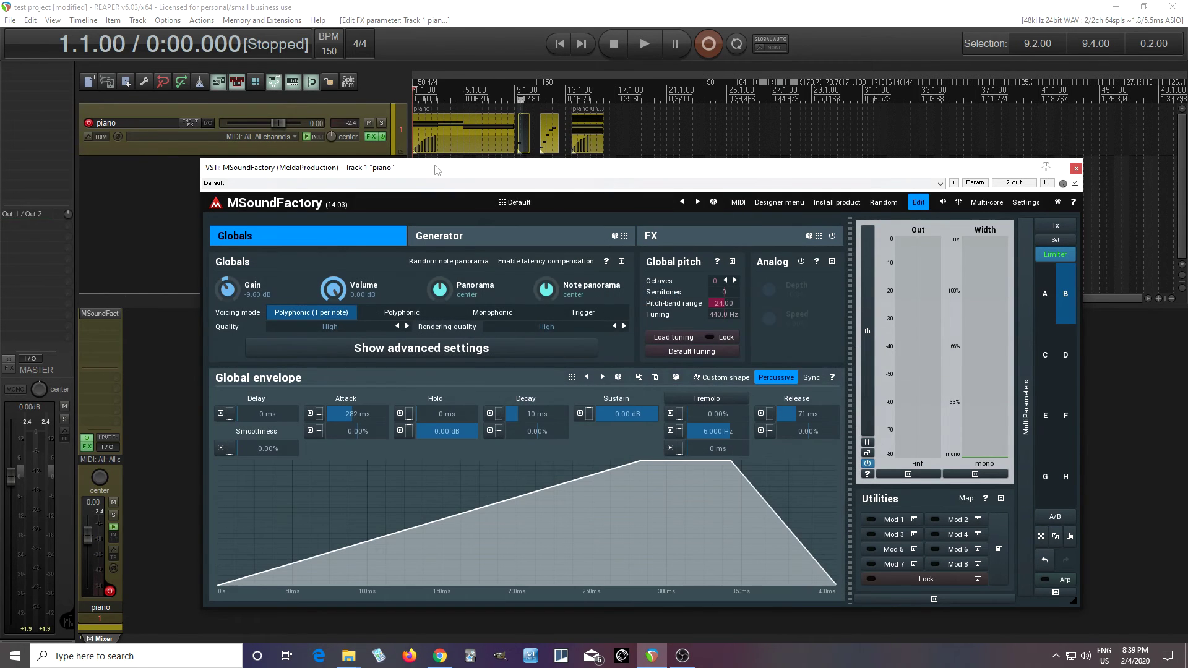
pyautogui.click(649, 46)
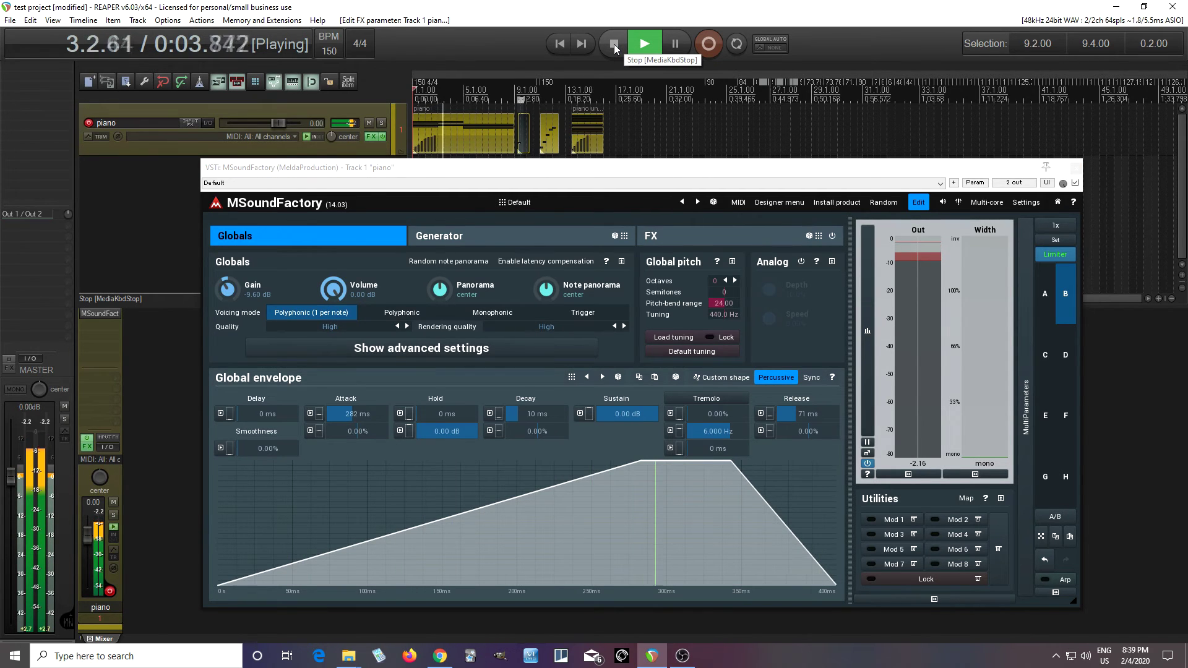
pyautogui.click(615, 45)
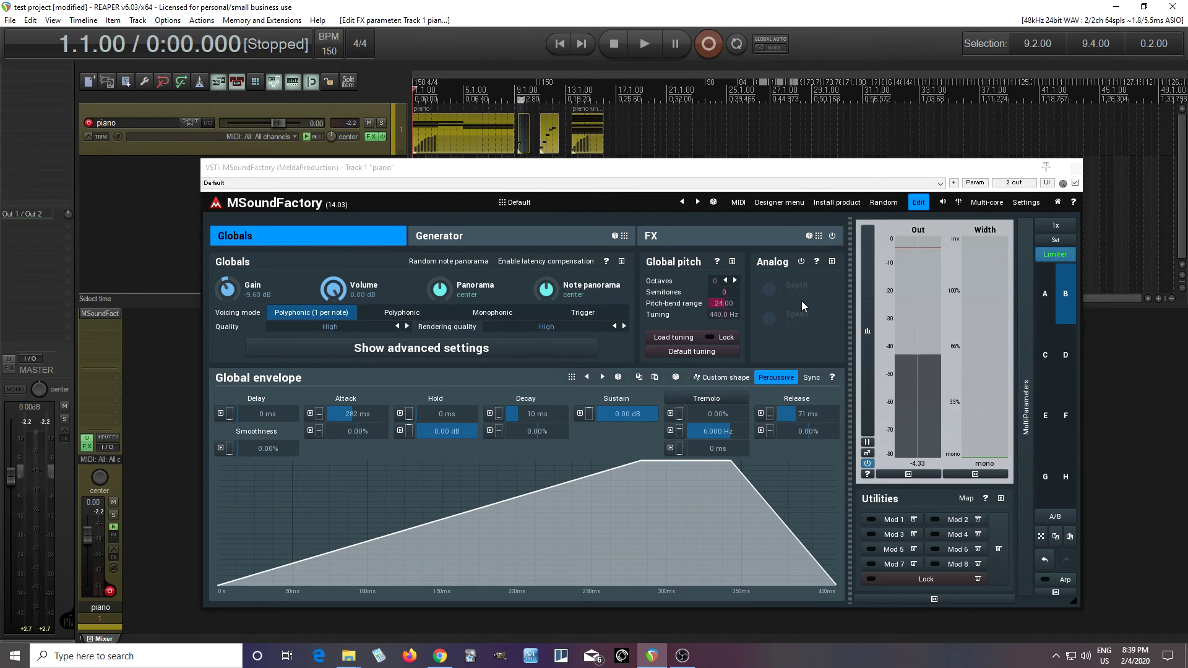
# - Turn on Analog drift for the FM pad, audition it, and return to the FM 1 Generator page
pyautogui.click(801, 262)
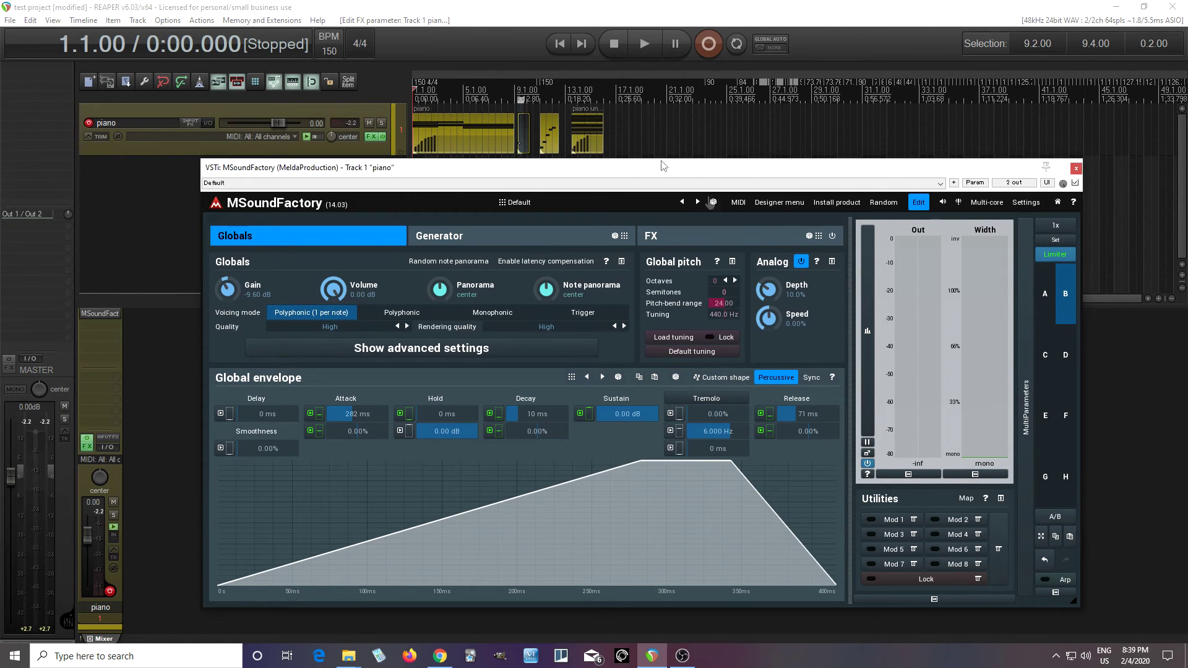
pyautogui.click(641, 49)
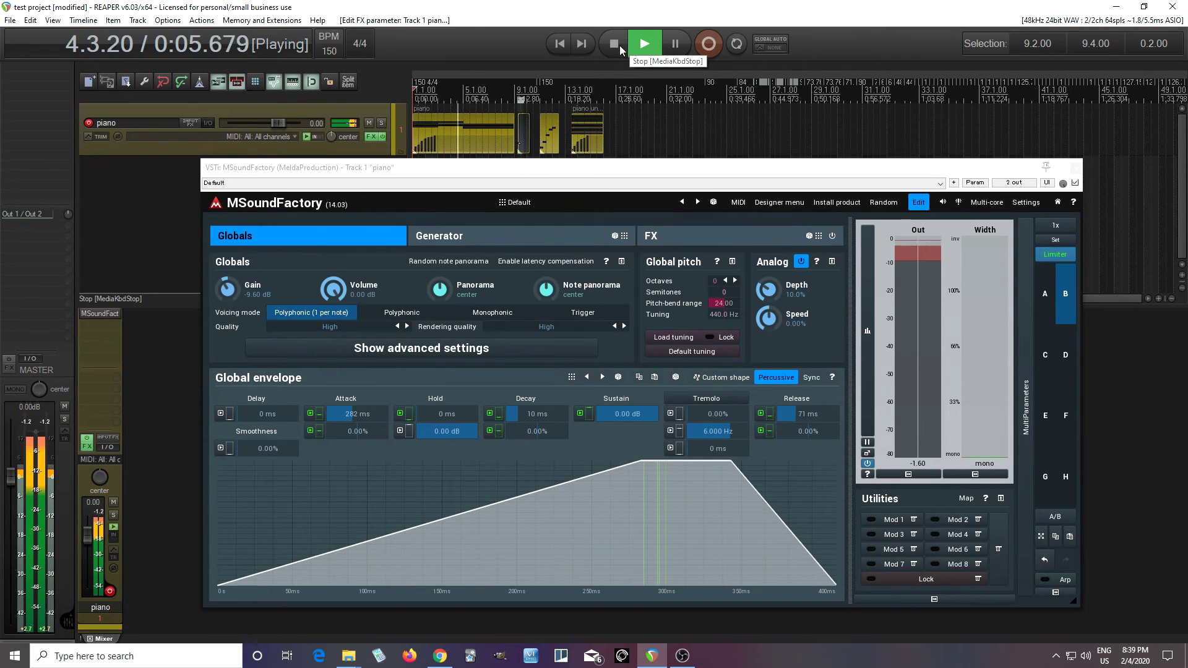
pyautogui.click(619, 46)
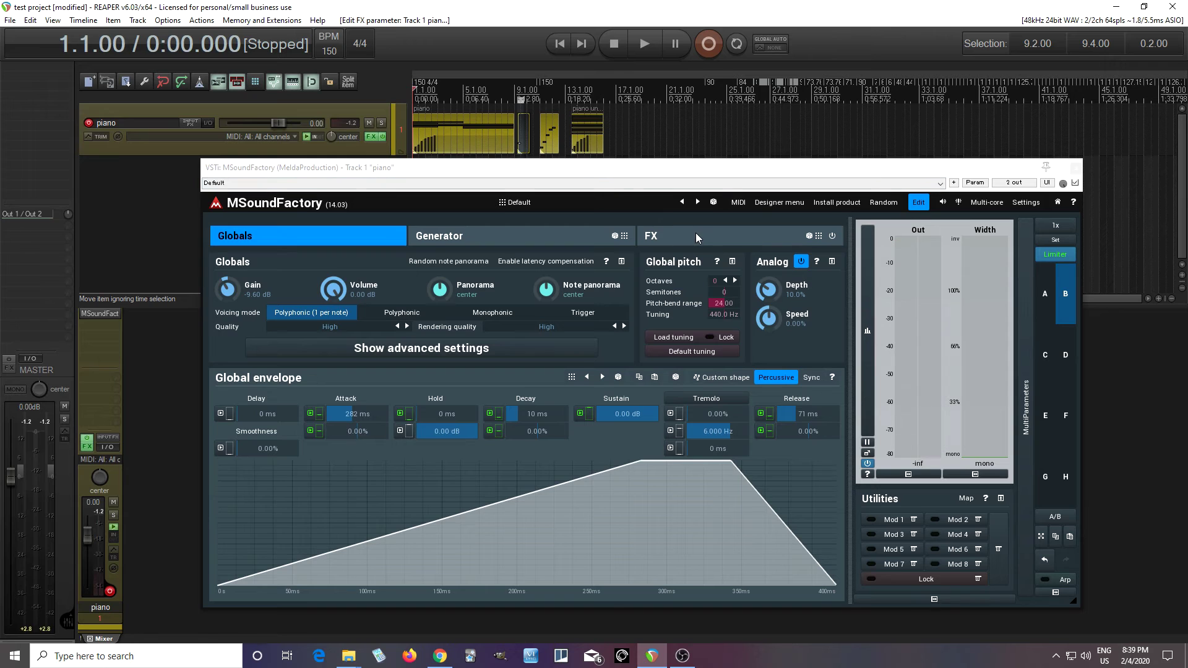
pyautogui.click(551, 230)
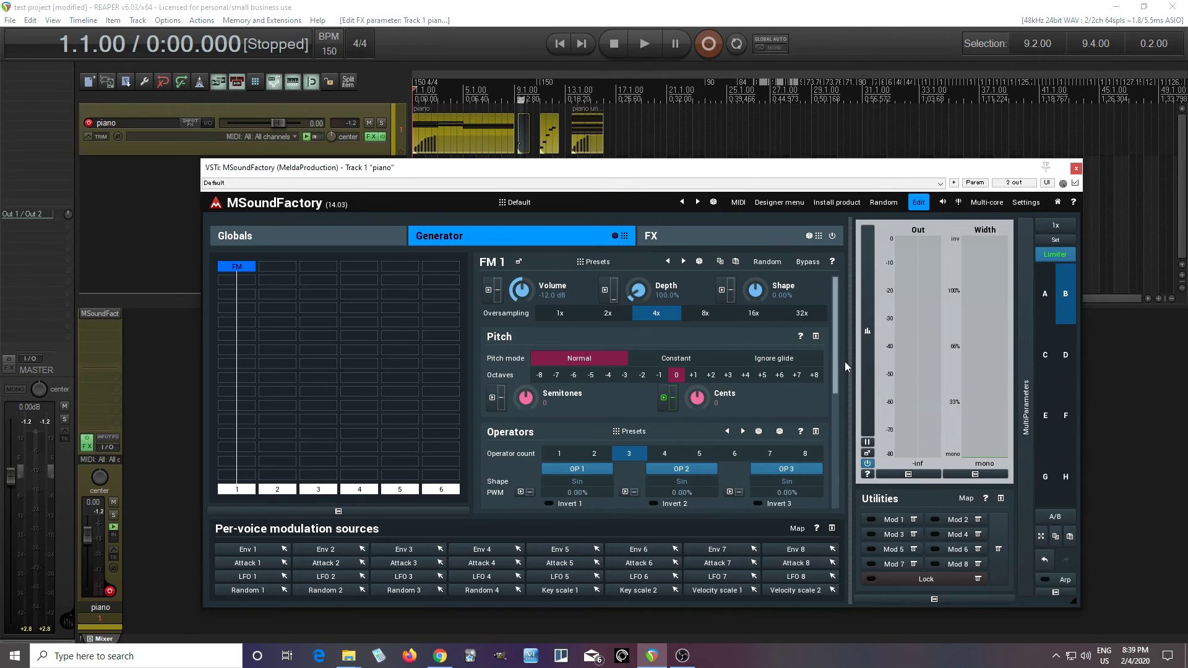
# - Turn Analog drift off and set FM 1 operator 3's Width to +4.80
pyautogui.click(344, 238)
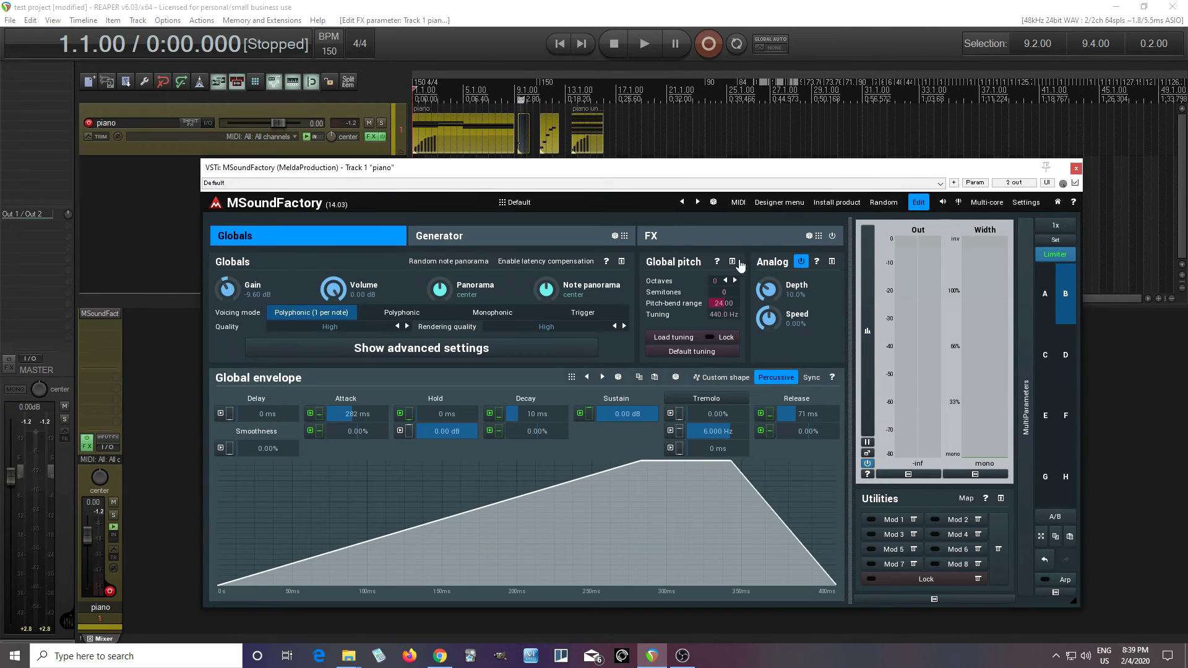
pyautogui.click(800, 263)
pyautogui.click(456, 240)
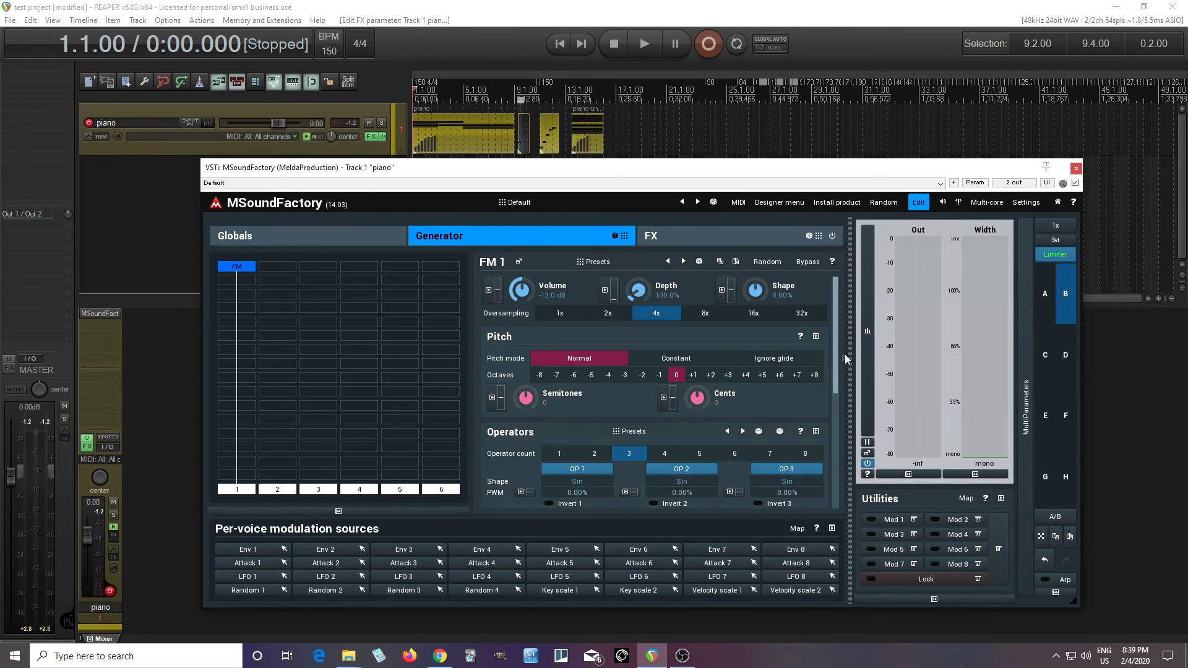
pyautogui.moveTo(835, 353); pyautogui.dragTo(837, 474)
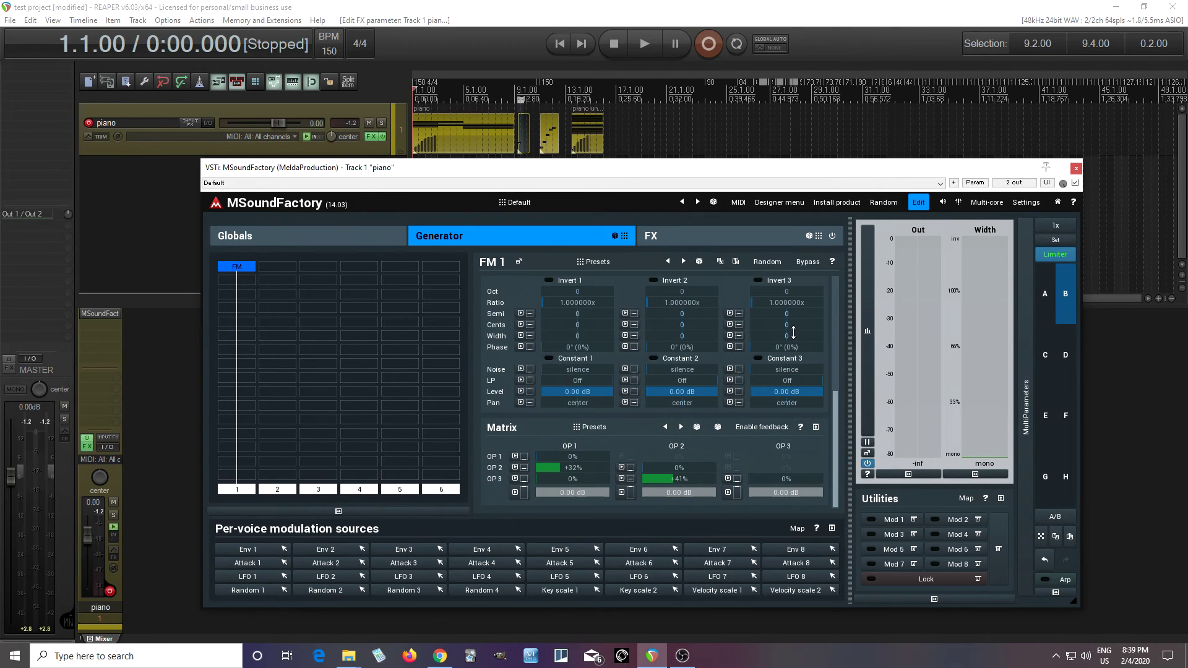
pyautogui.moveTo(793, 333); pyautogui.dragTo(794, 322)
pyautogui.moveTo(794, 330); pyautogui.dragTo(794, 335)
# - Play the widened pad, then re-enable Analog drift and raise its Depth to 18.7% while listening
pyautogui.click(322, 237)
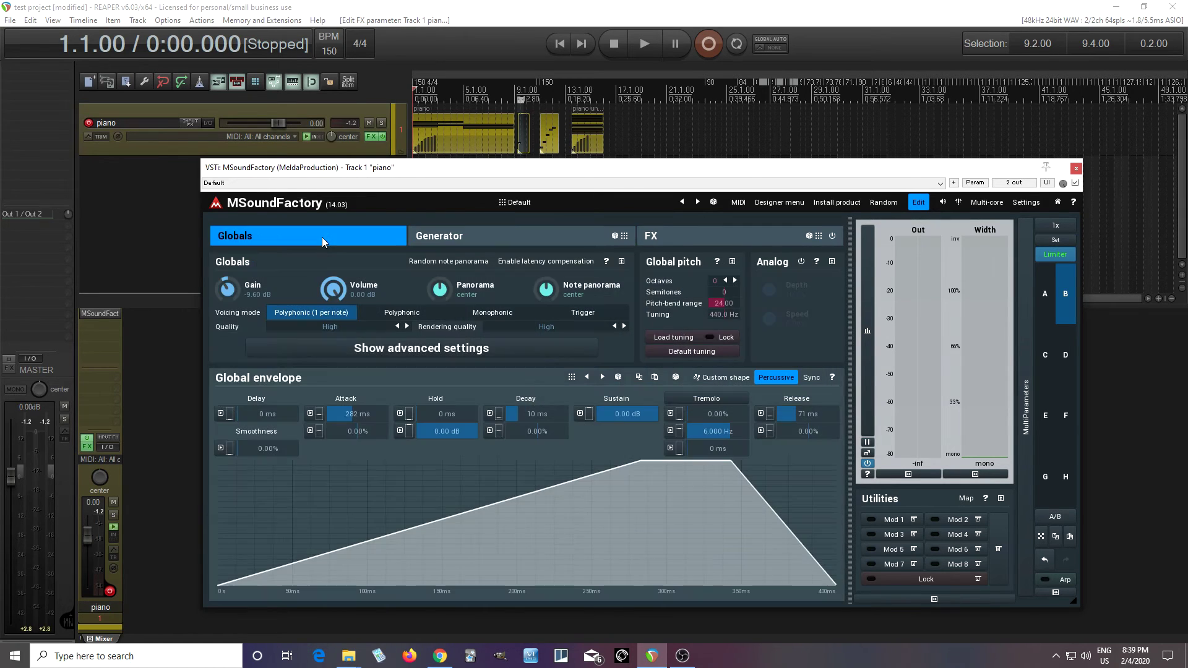
pyautogui.click(645, 53)
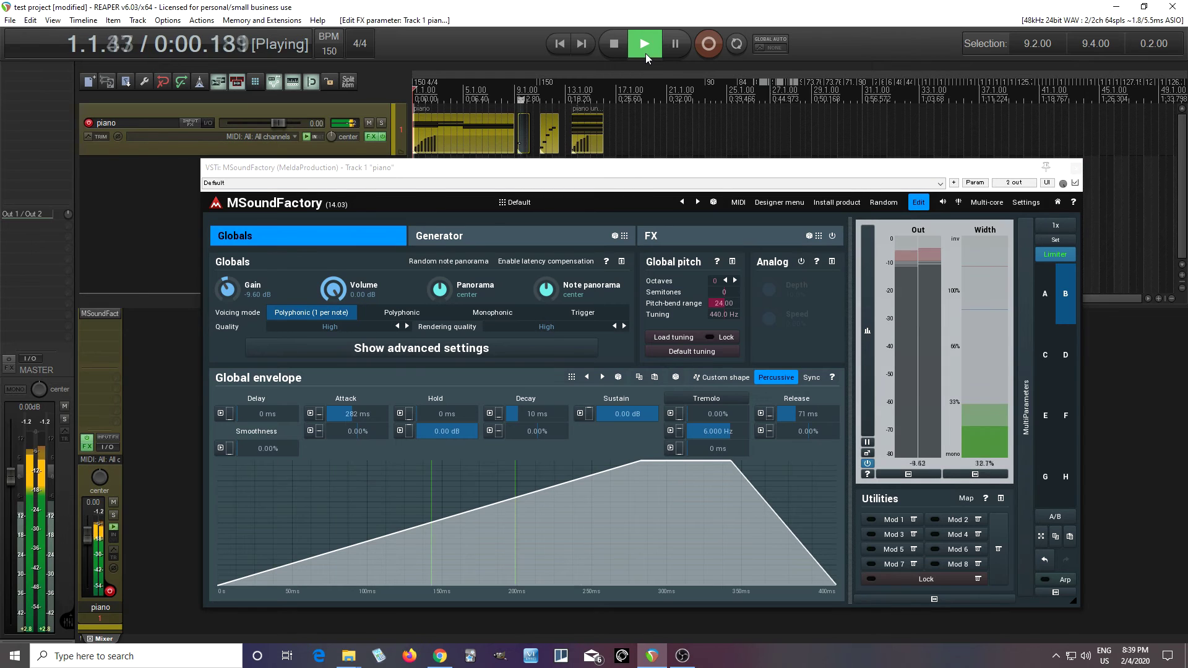
pyautogui.click(611, 47)
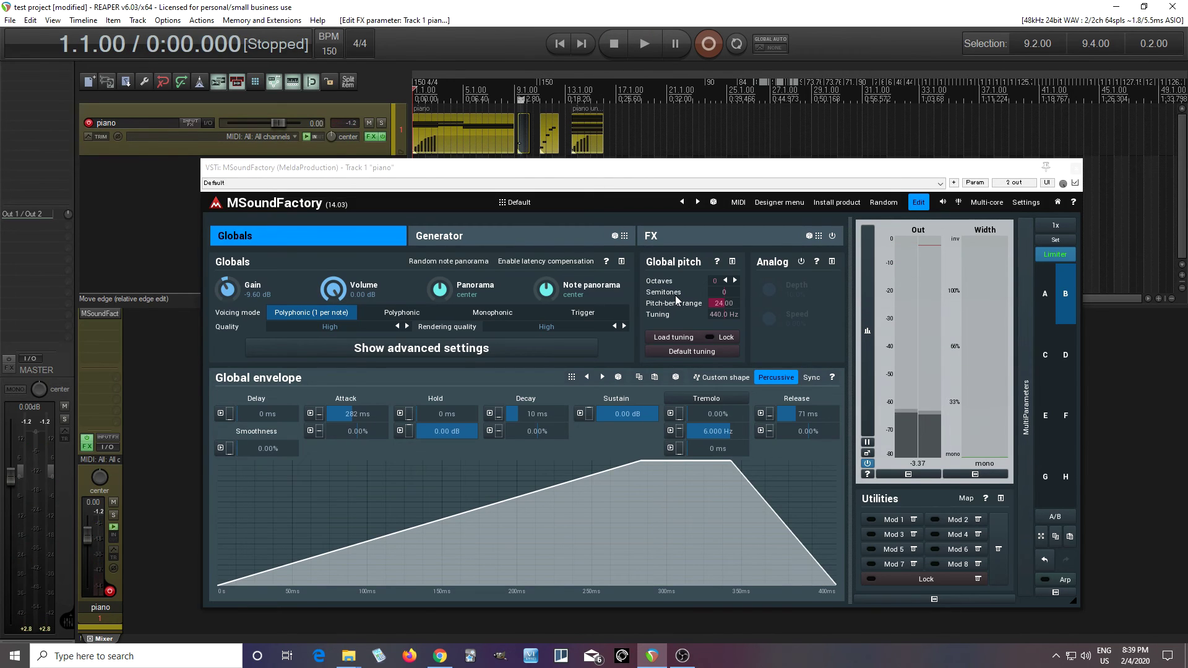
pyautogui.click(802, 261)
pyautogui.click(639, 45)
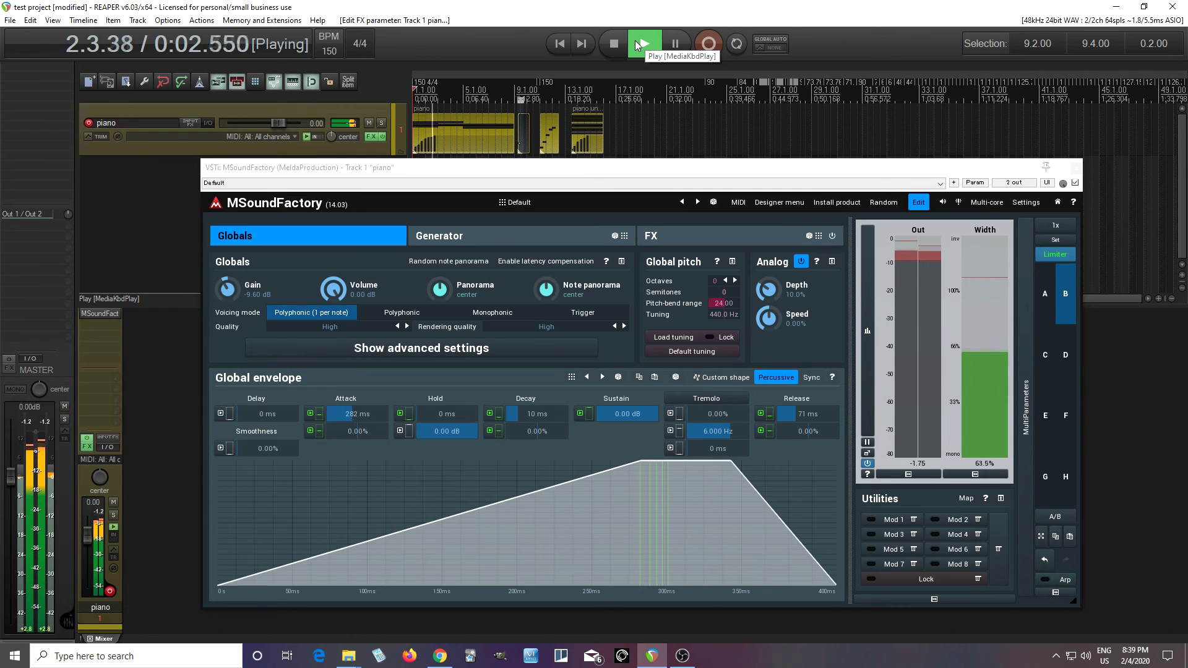
pyautogui.moveTo(767, 289); pyautogui.dragTo(768, 276)
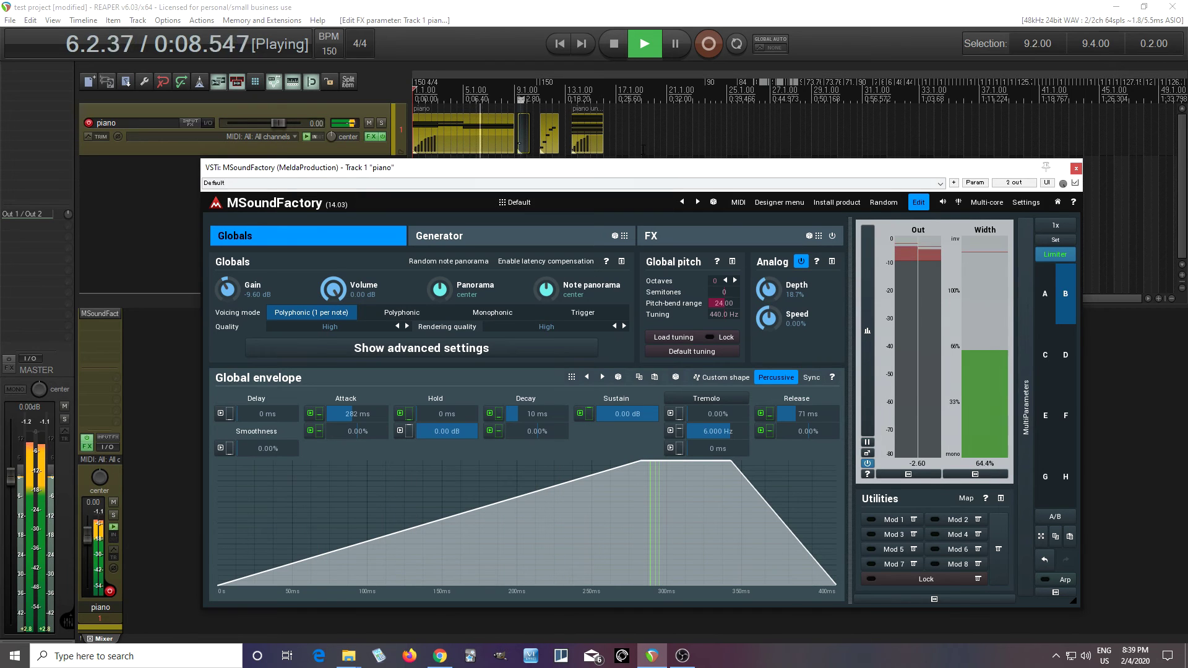
pyautogui.click(614, 44)
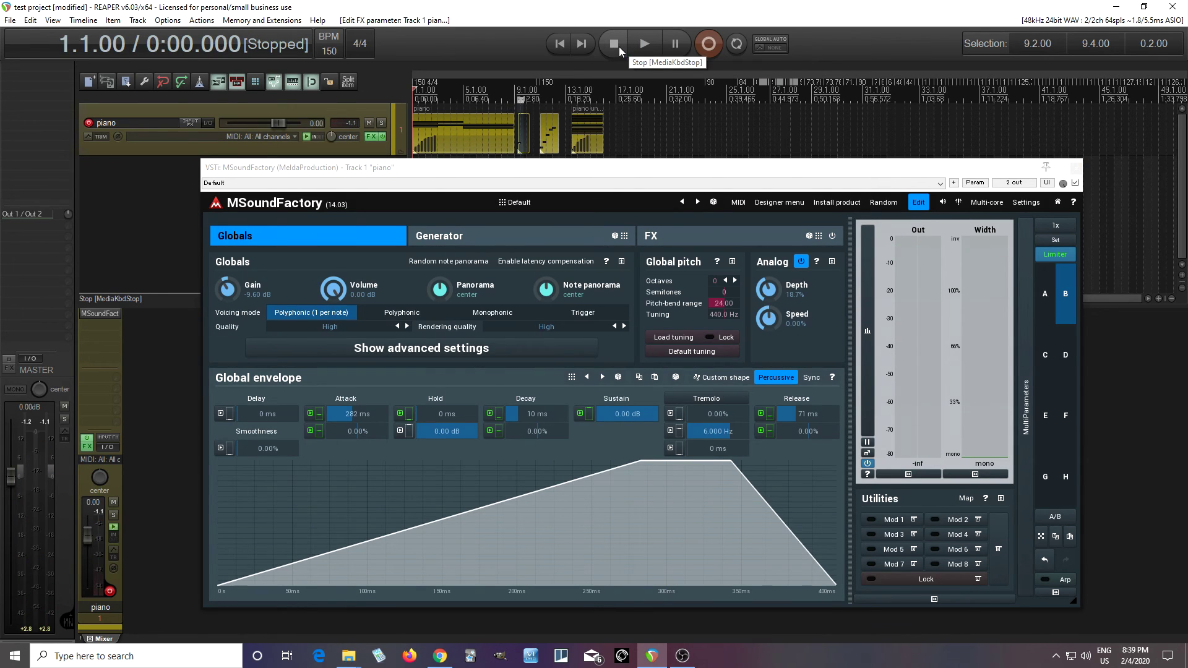